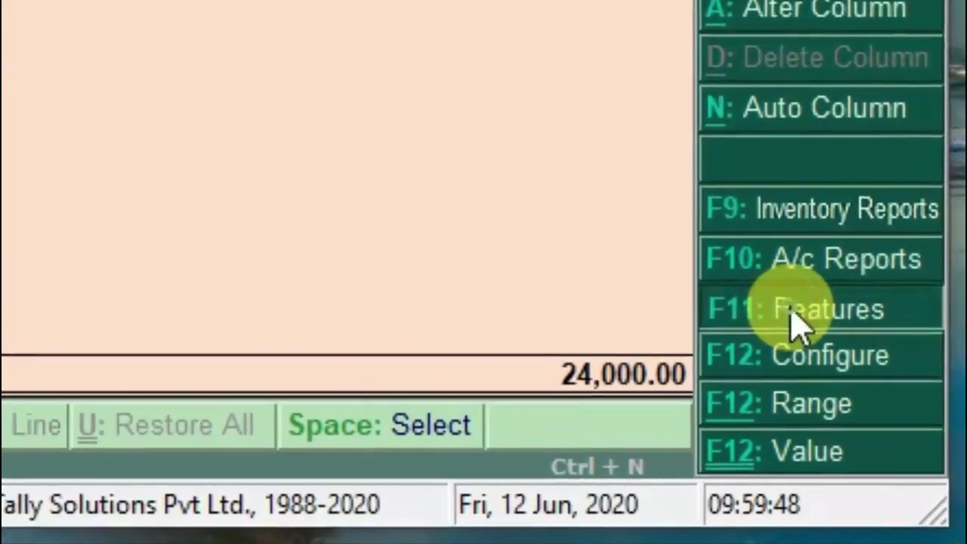
- Enable integration of accounts and inventory in the company's accounting features and save the settings
click(835, 356)
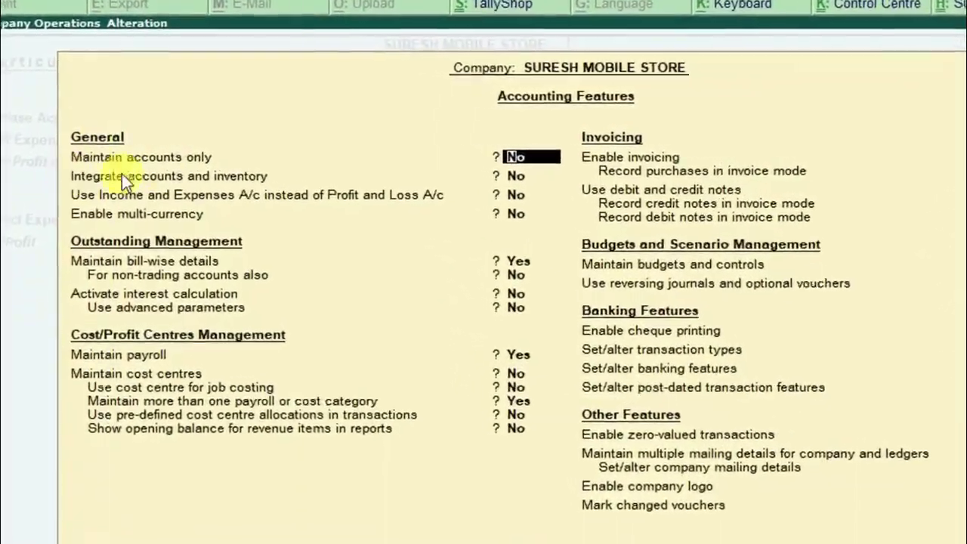
click(559, 184)
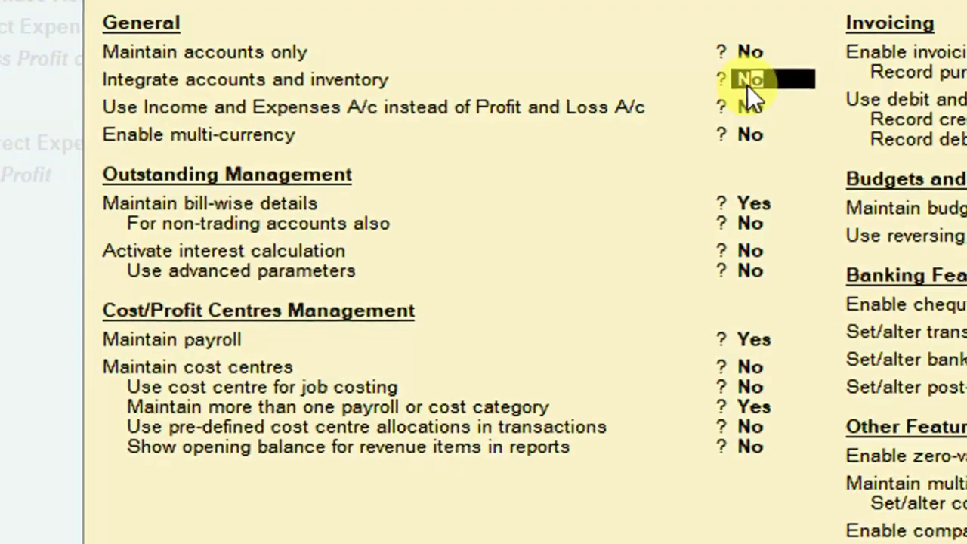
text(Y)
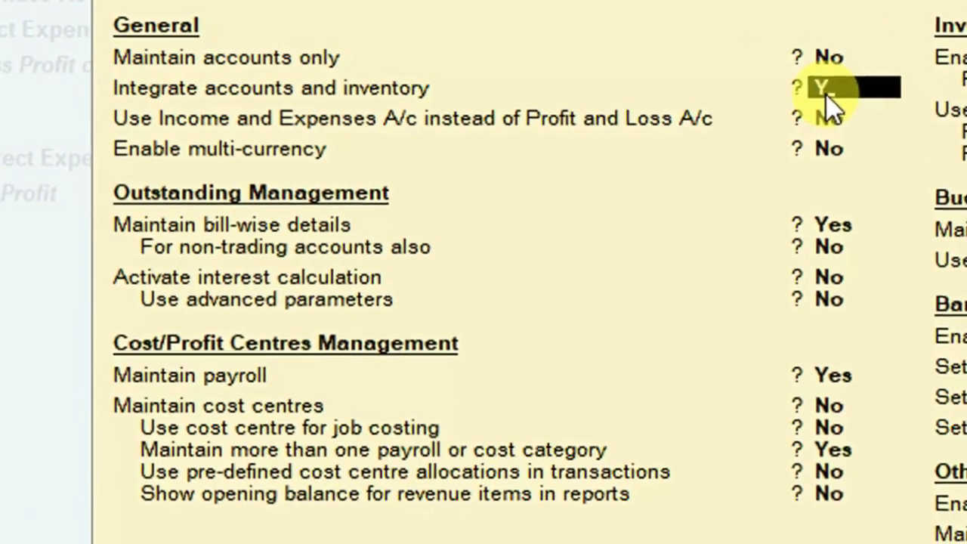
key(Return)
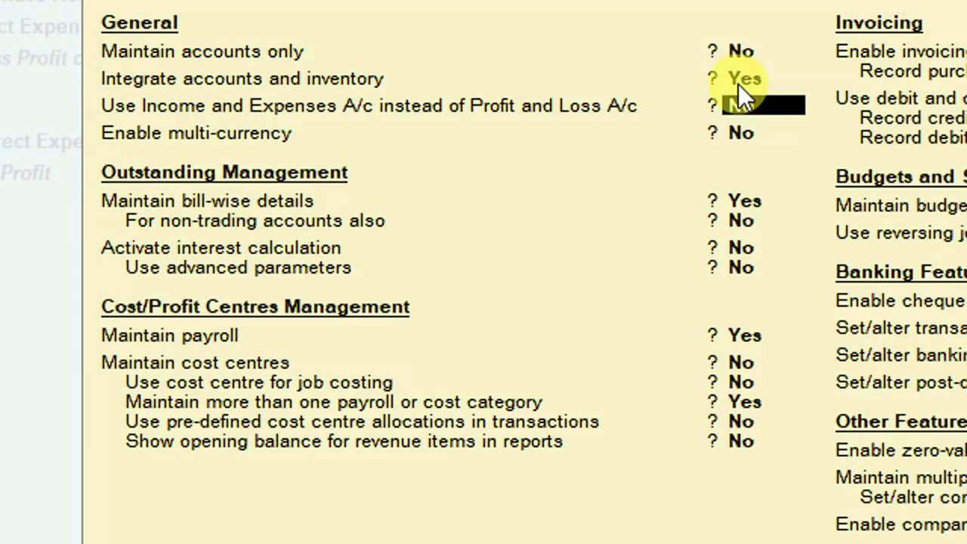
key(ctrl+a)
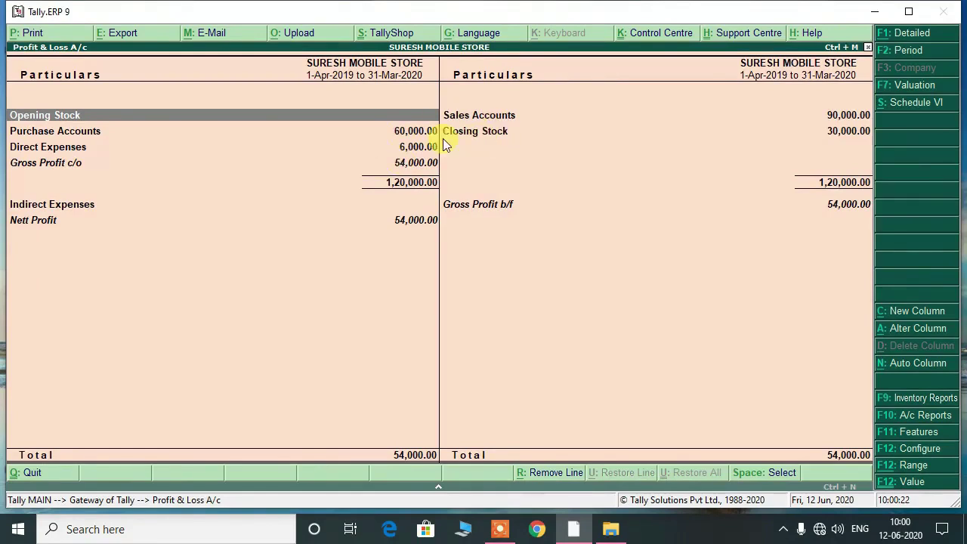
- Drill down from Purchase Accounts to the April PURCHASE MOBILE @ 18% voucher, review its items, and return to the Profit & Loss account
click(485, 142)
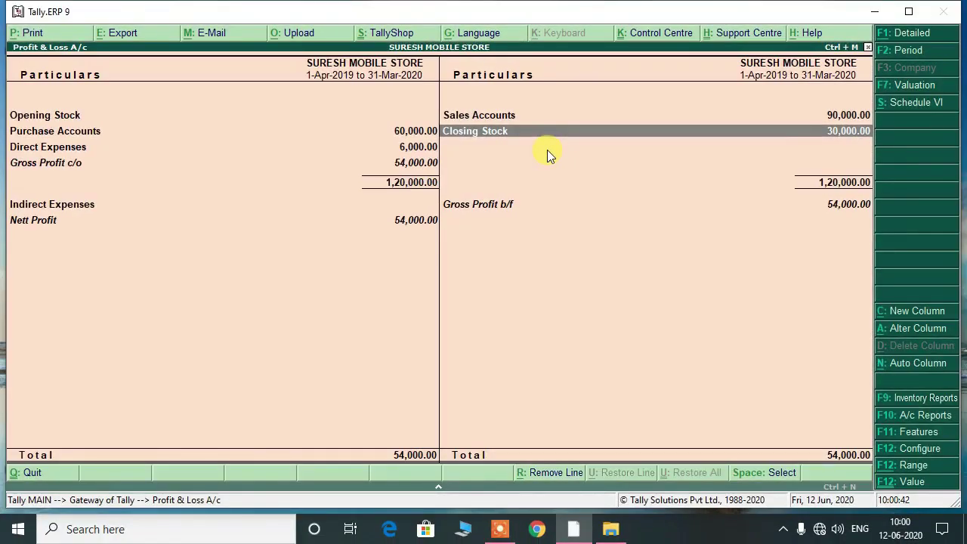
key(Left)
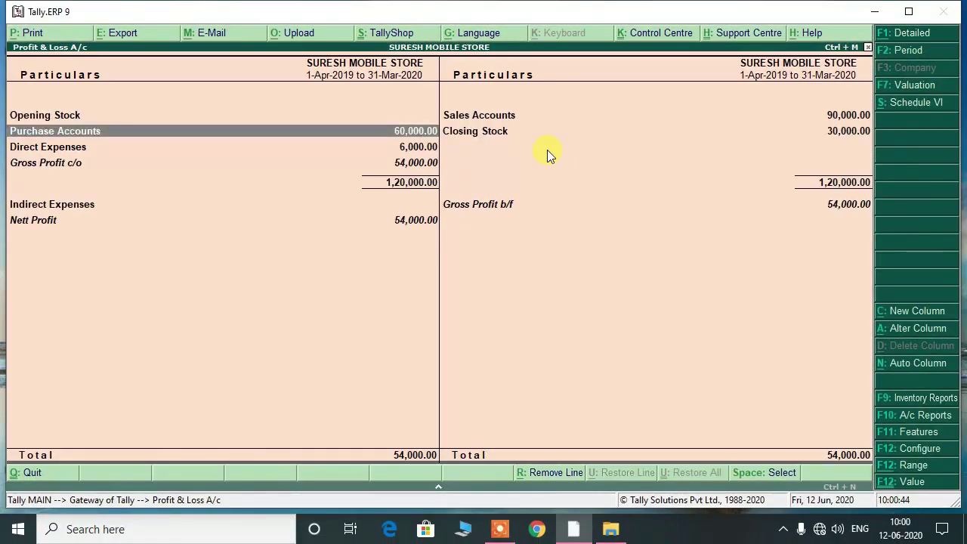
key(Return)
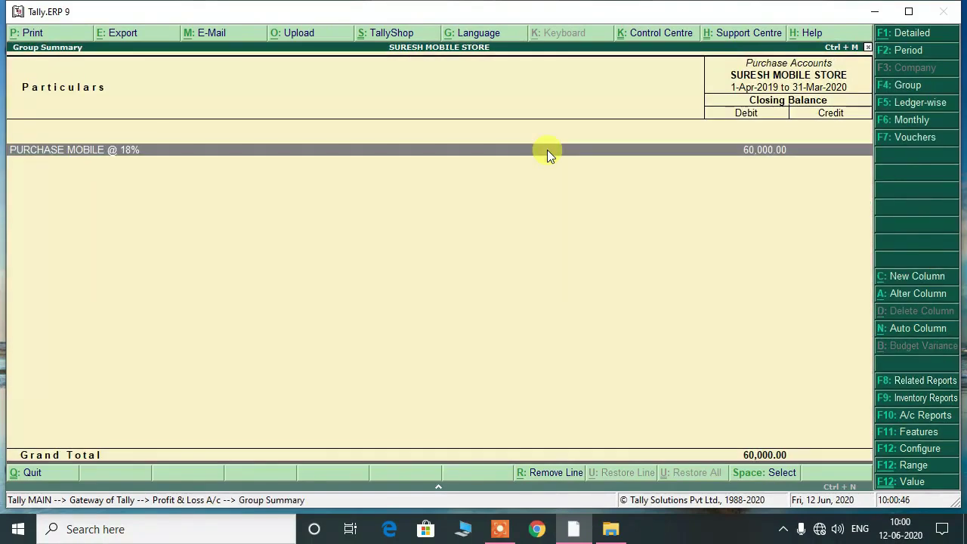
key(Return)
key(Up)
key(Up)
key(Up)
key(Up)
key(Up)
key(Up)
key(Up)
key(Up)
key(Up)
key(Up)
key(Up)
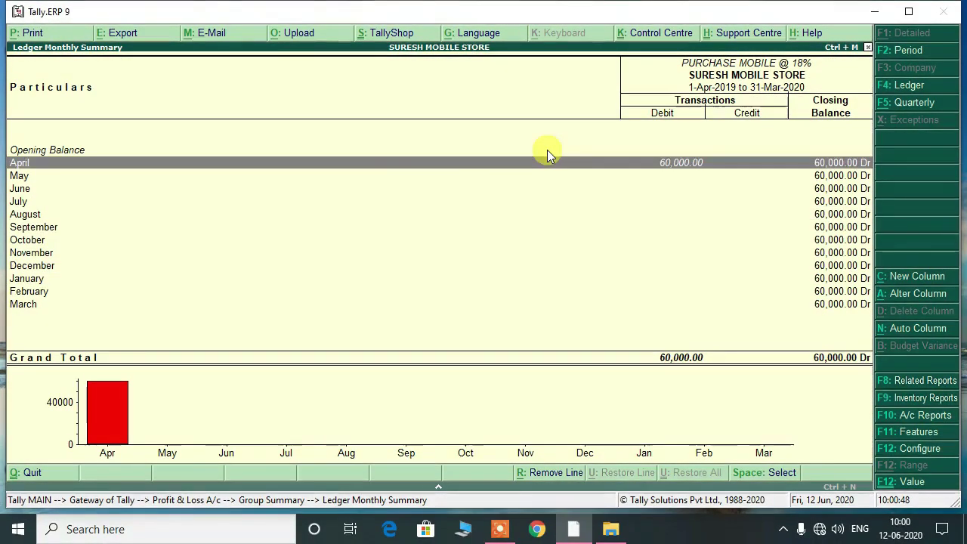
key(Return)
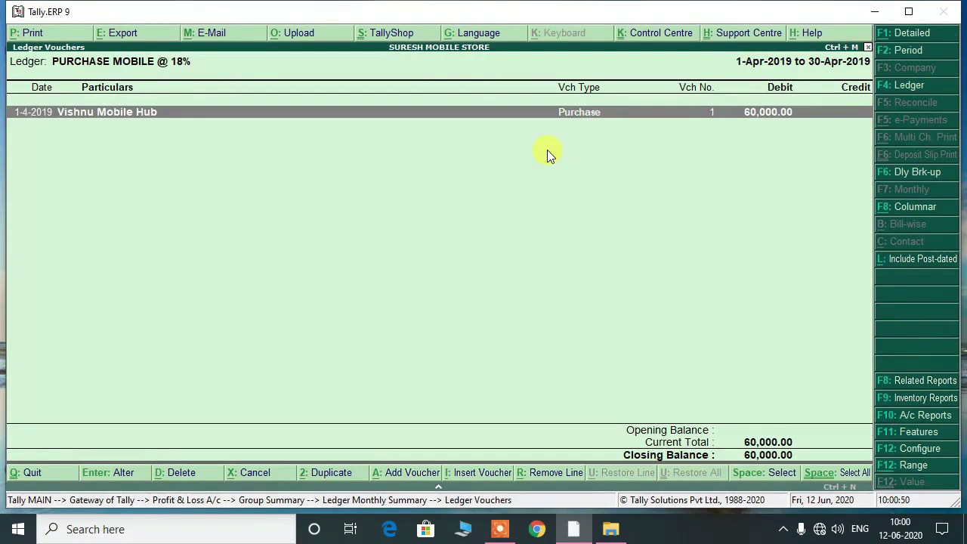
key(Return)
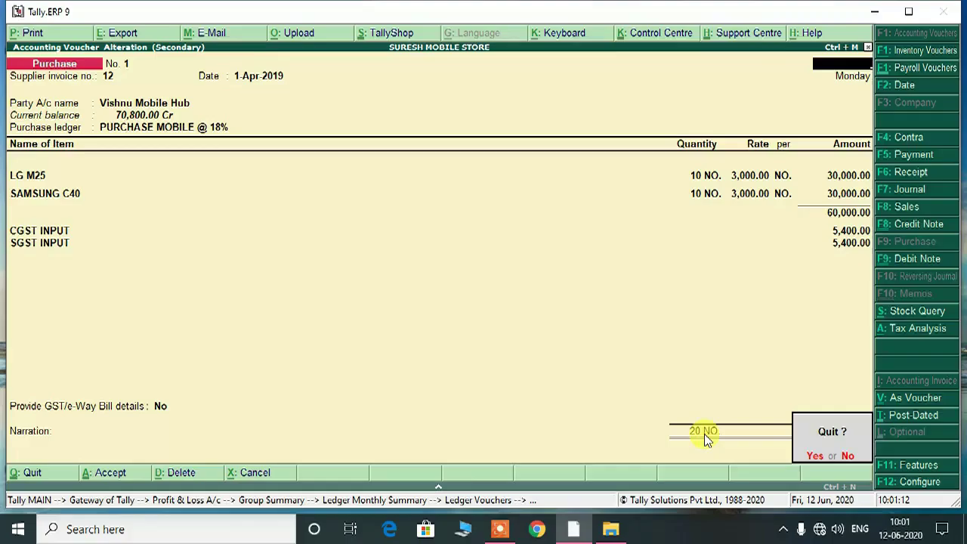
key(y)
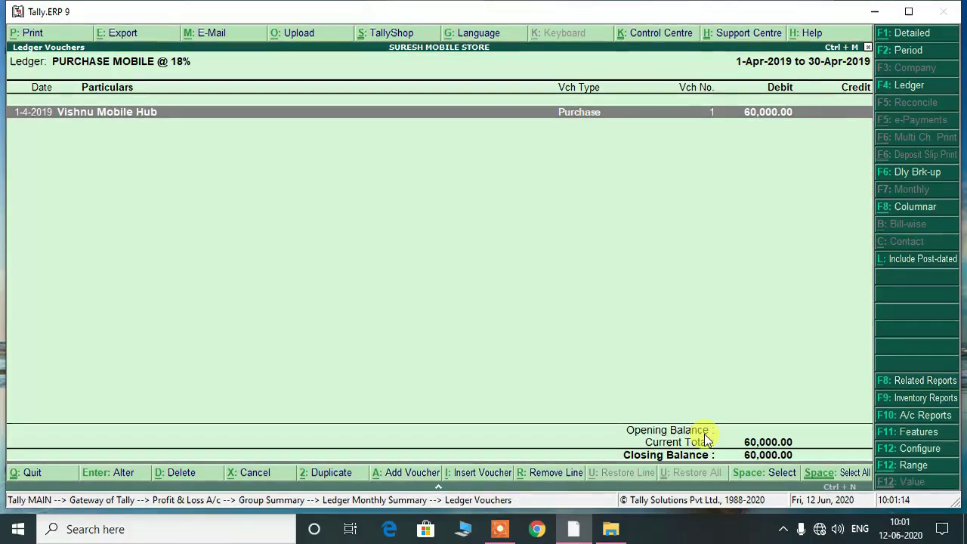
key(Escape)
key(Escape)
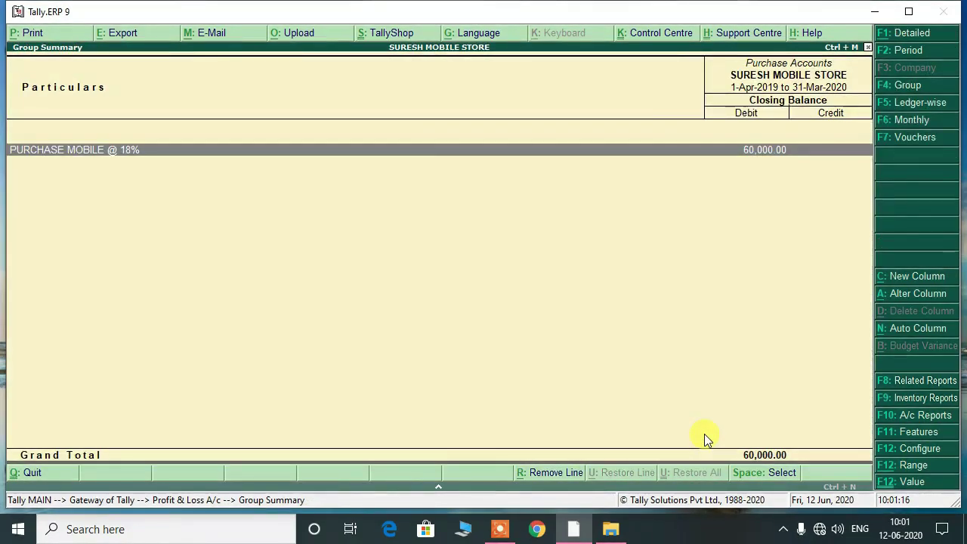
key(Escape)
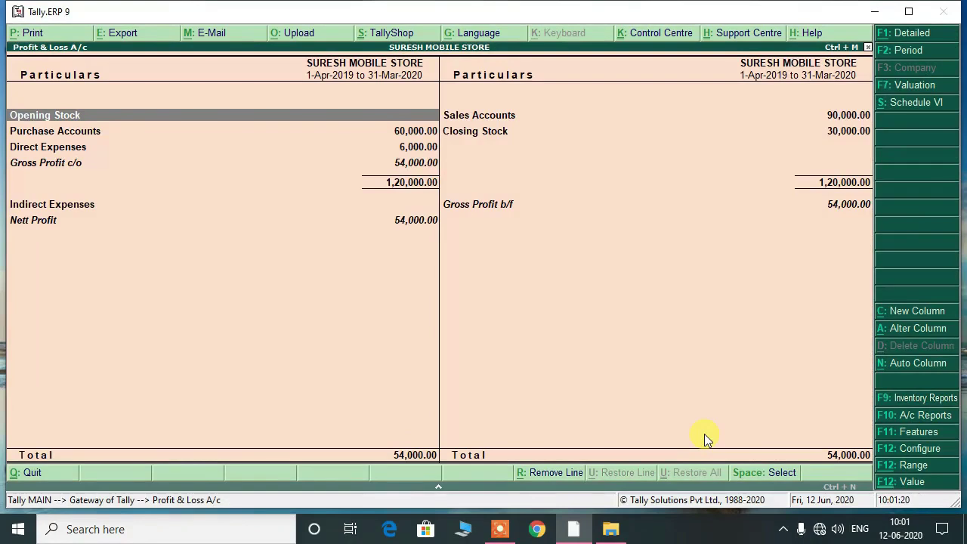
- Drill down from Sales Accounts to the March Sale A/c voucher, review the items sold, and return to the Profit & Loss account
key(Right)
key(Return)
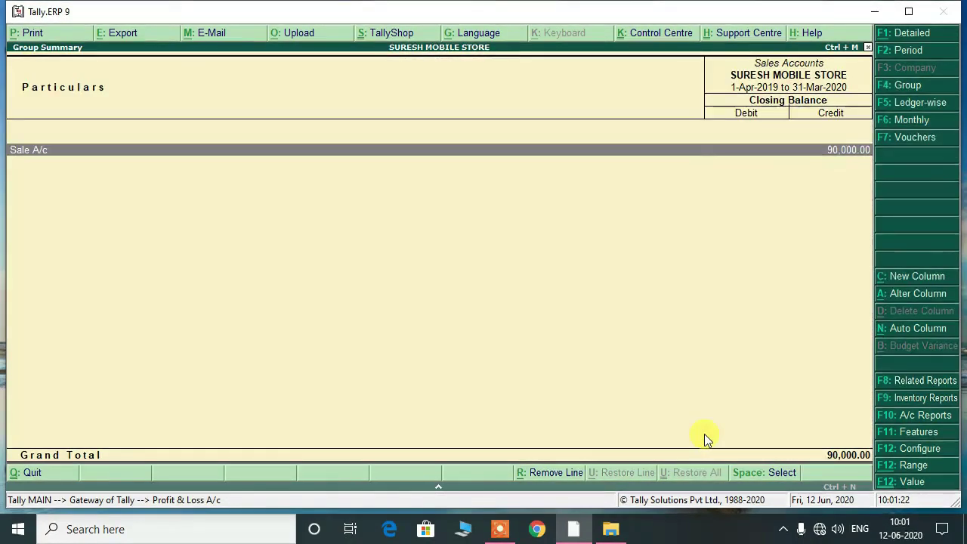
key(Return)
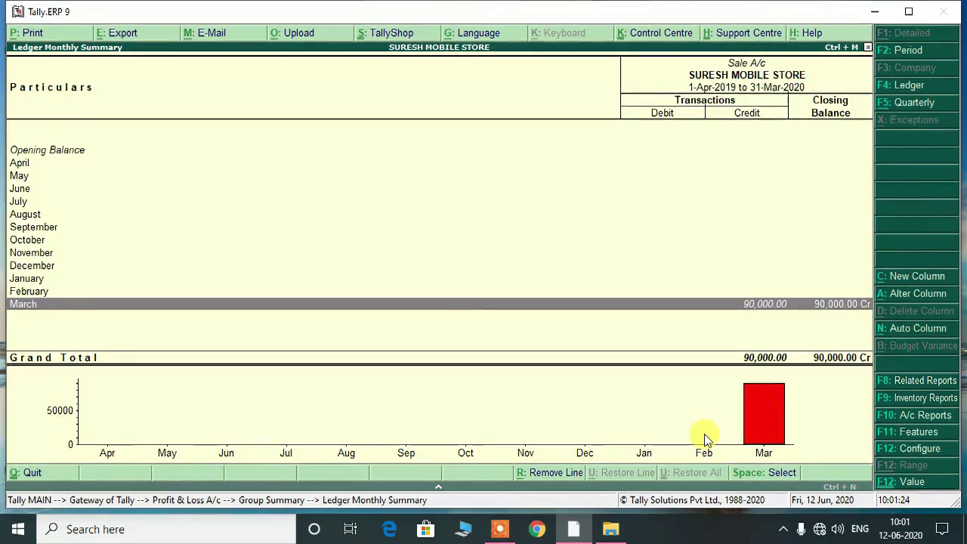
key(Return)
key(Return)
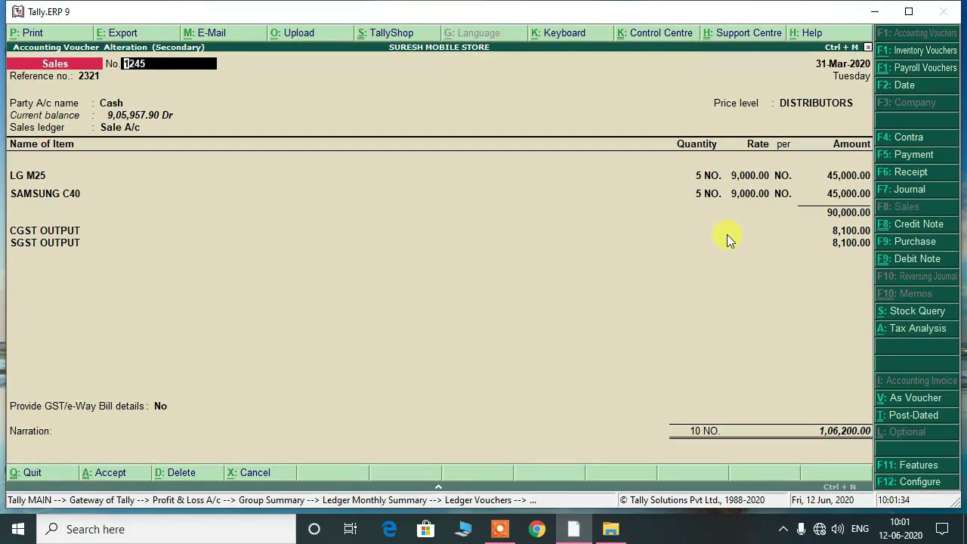
key(Escape)
key(Escape)
key(y)
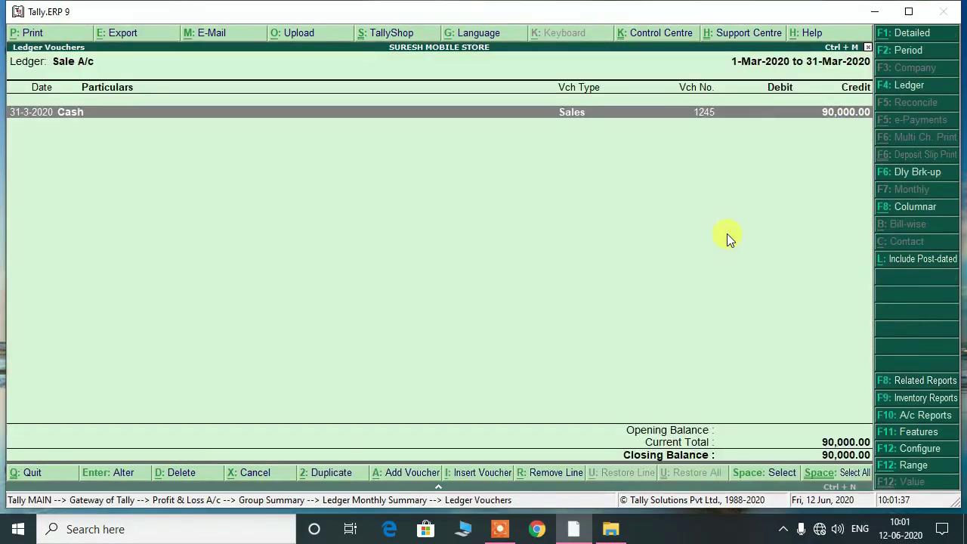
key(Escape)
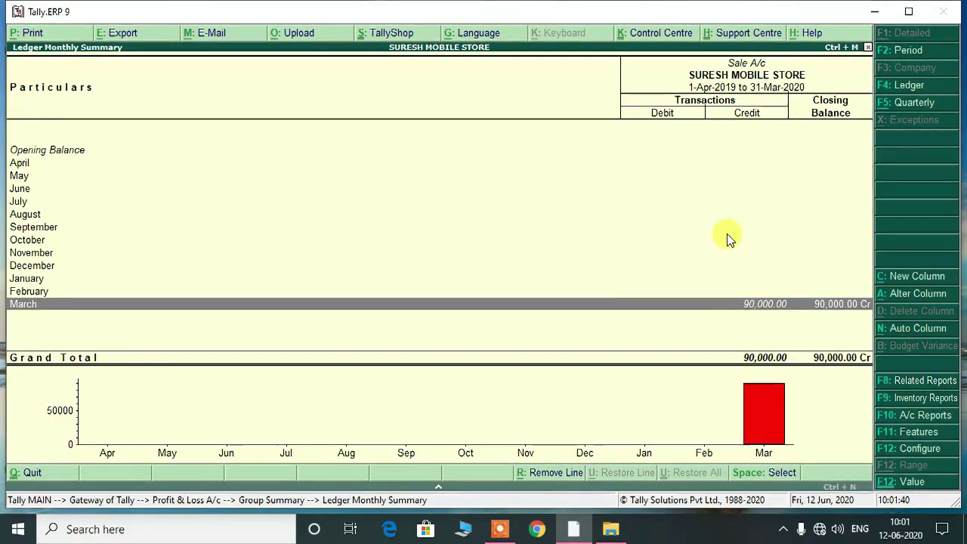
key(Escape)
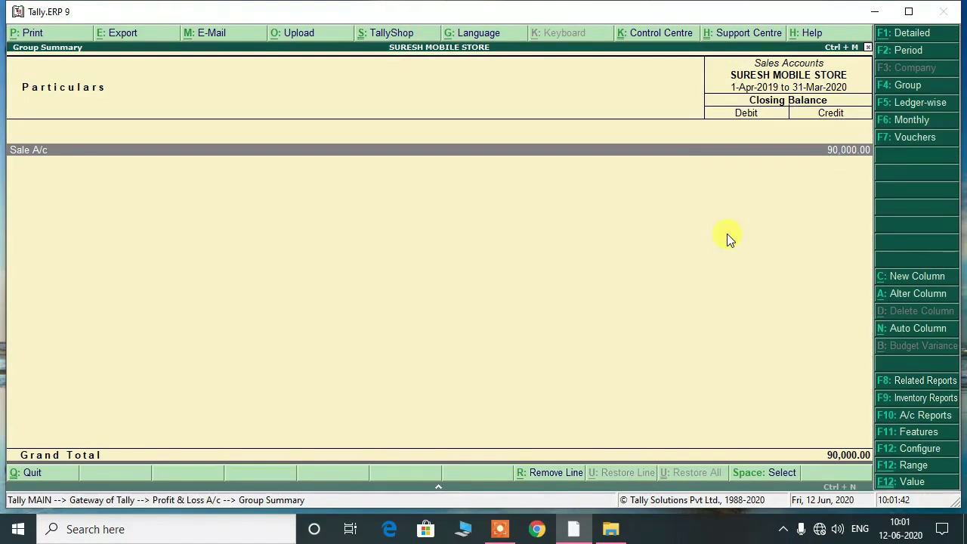
key(Escape)
- Examine the Closing Stock breakdown for the MOBILES group by brand, and return to the Profit & Loss account
key(Down)
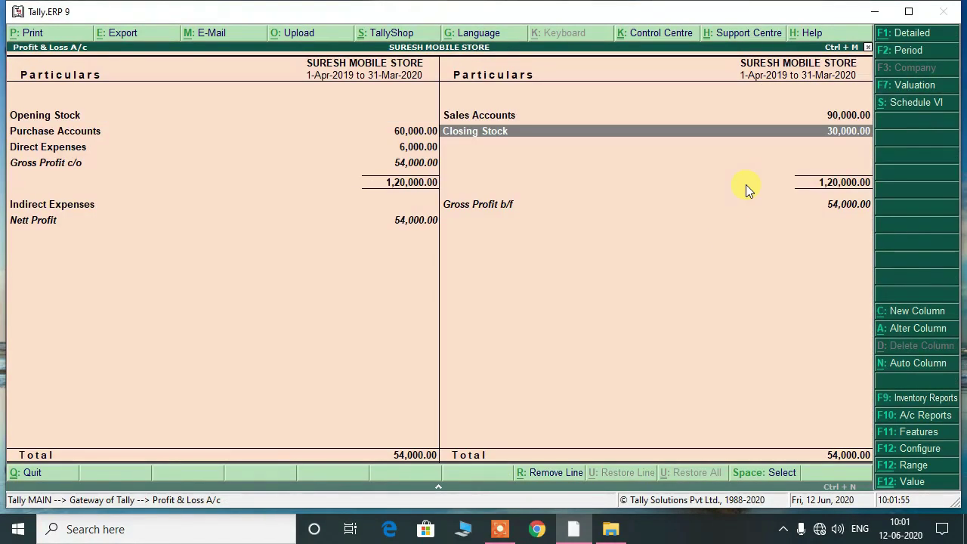
key(Return)
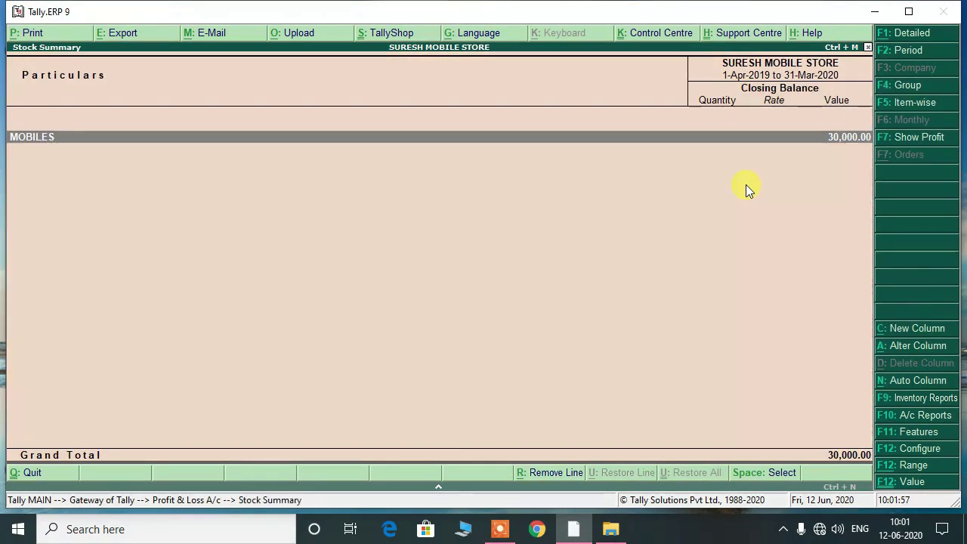
key(Return)
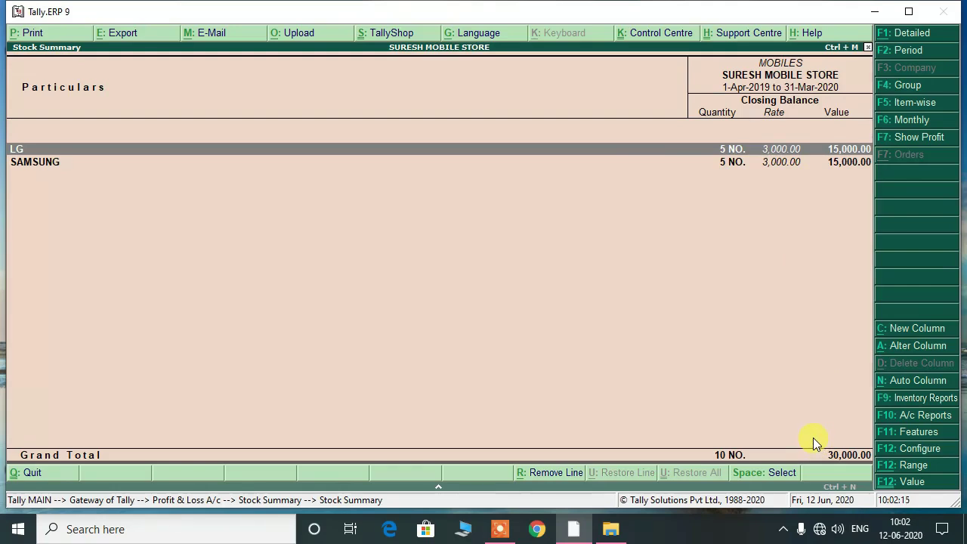
key(Escape)
key(Escape)
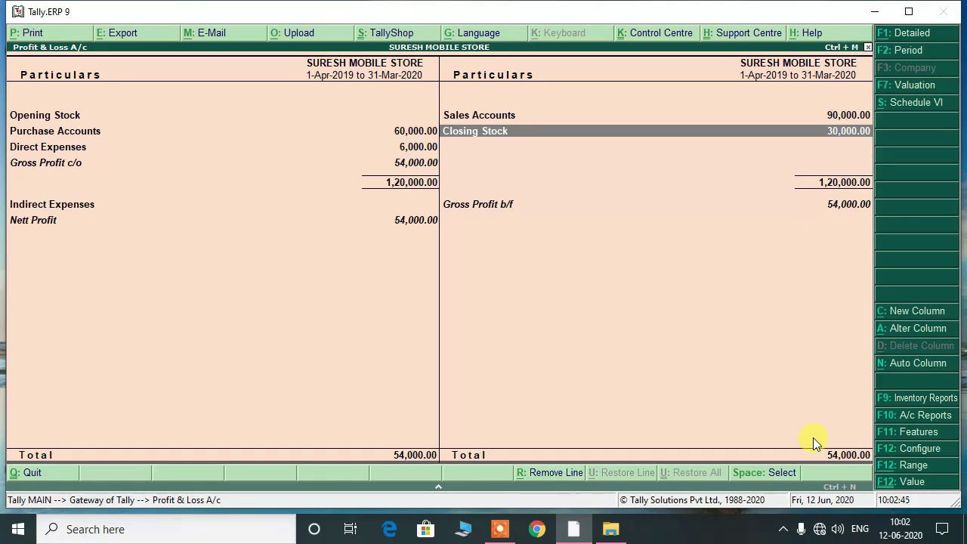
- Drill down from Direct Expenses to the freight journal voucher, review its entries, and return to the Profit & Loss account
key(Left)
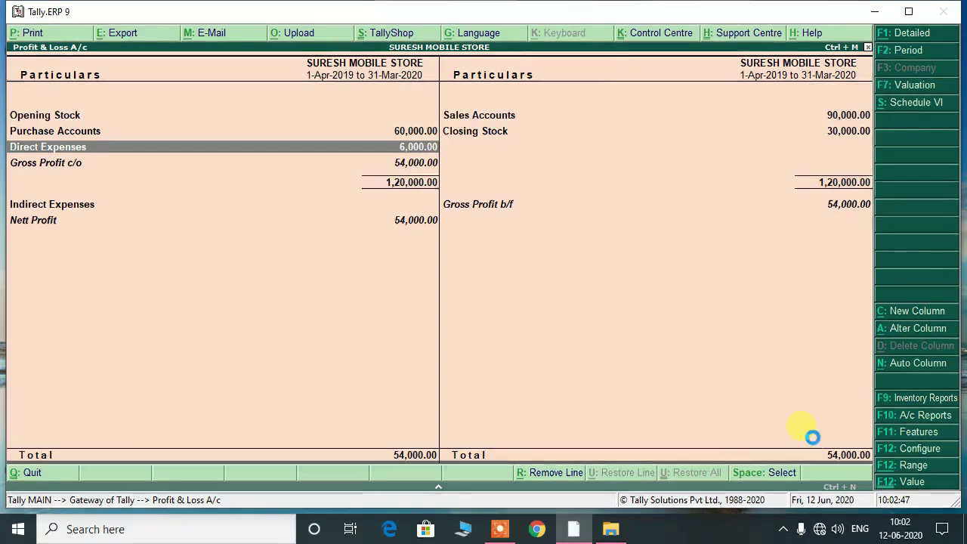
key(Return)
key(Return)
key(Return)
key(Return)
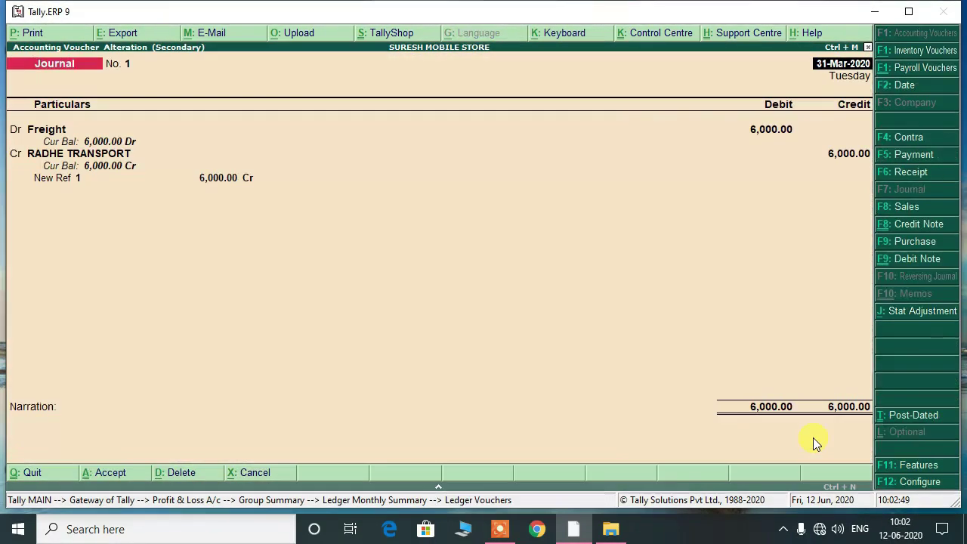
key(Escape)
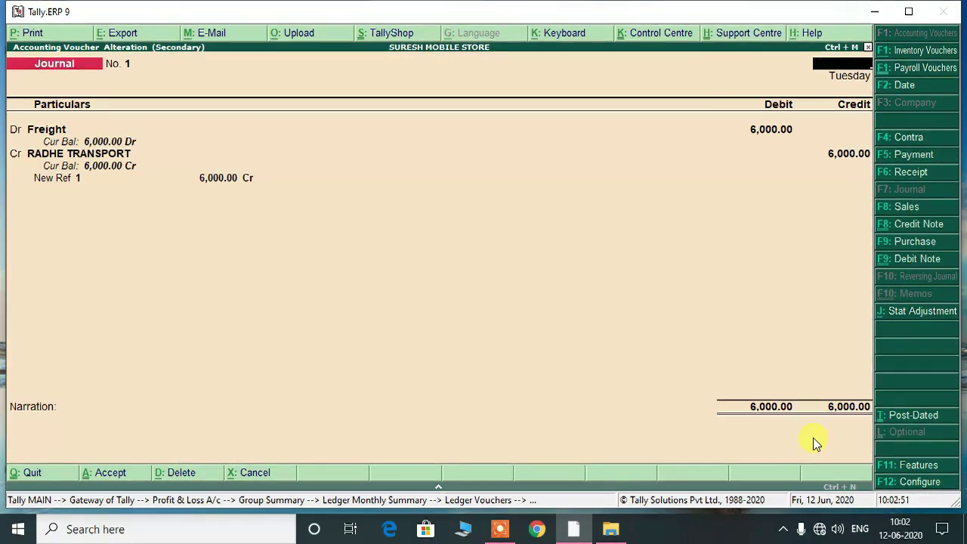
key(Escape)
key(Escape)
key(Escape)
- Reopen the April purchase voucher behind Purchase Accounts to check its quantities and rates, and go back to the Profit & Loss account
key(Down)
key(Return)
key(Return)
key(Return)
key(Escape)
key(Up)
key(Up)
key(Up)
key(Up)
key(Up)
key(Up)
key(Up)
key(Up)
key(Up)
key(Up)
key(Up)
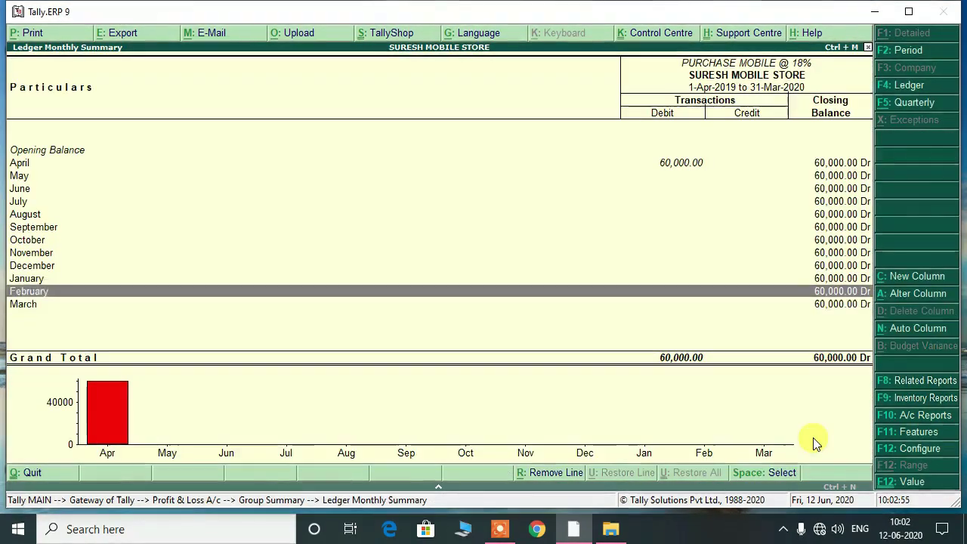
key(Return)
key(Return)
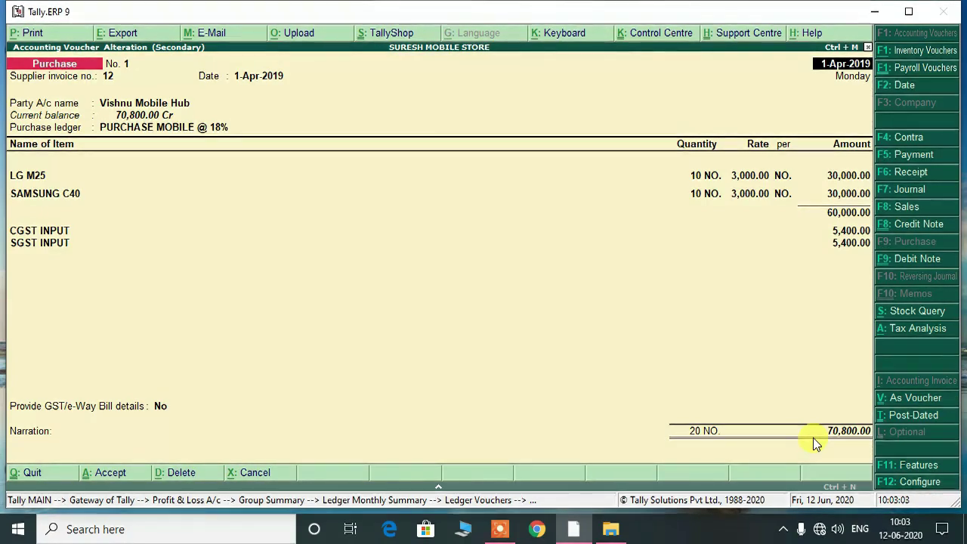
key(Escape)
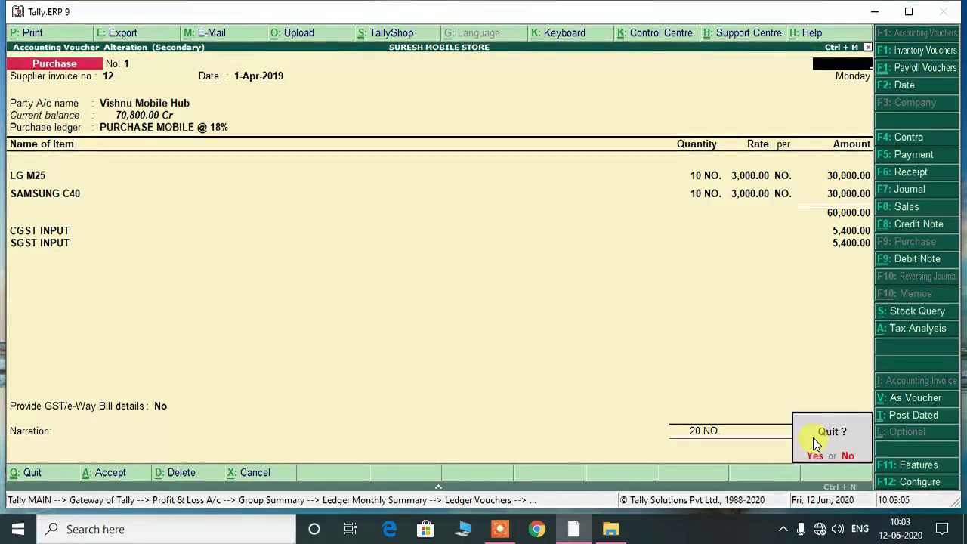
key(y)
key(Escape)
key(Escape)
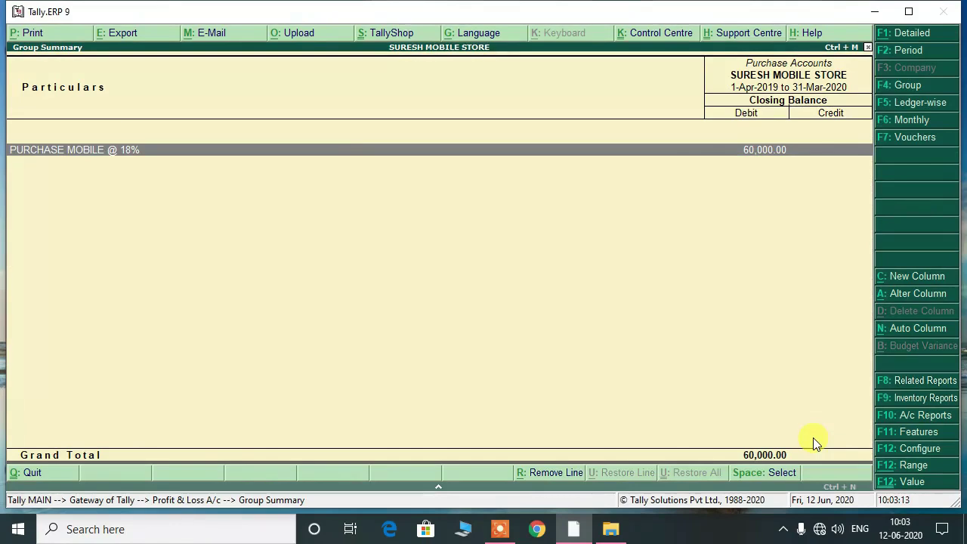
key(Escape)
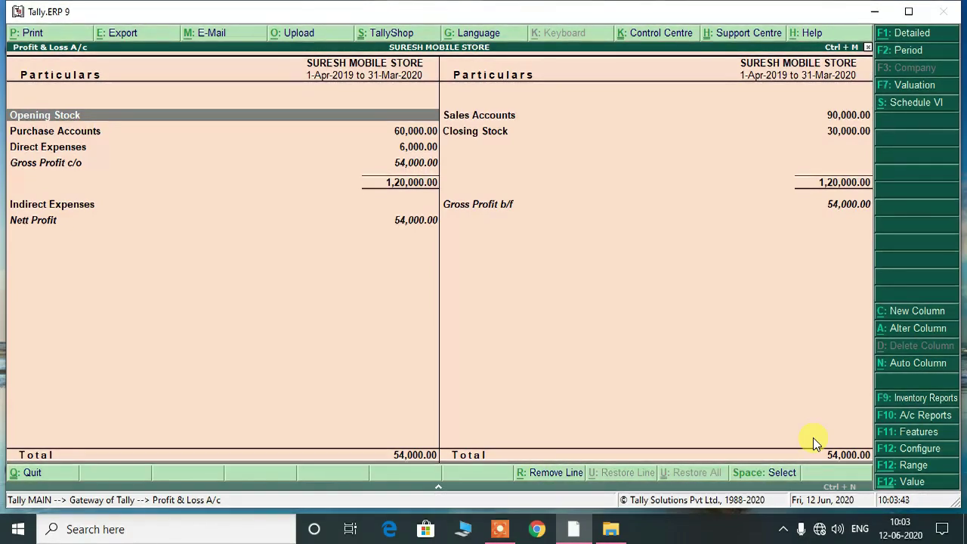
- View the Purchase Accounts group summary, and compare purchases with Closing Stock in the Profit & Loss account
key(Down)
key(Down)
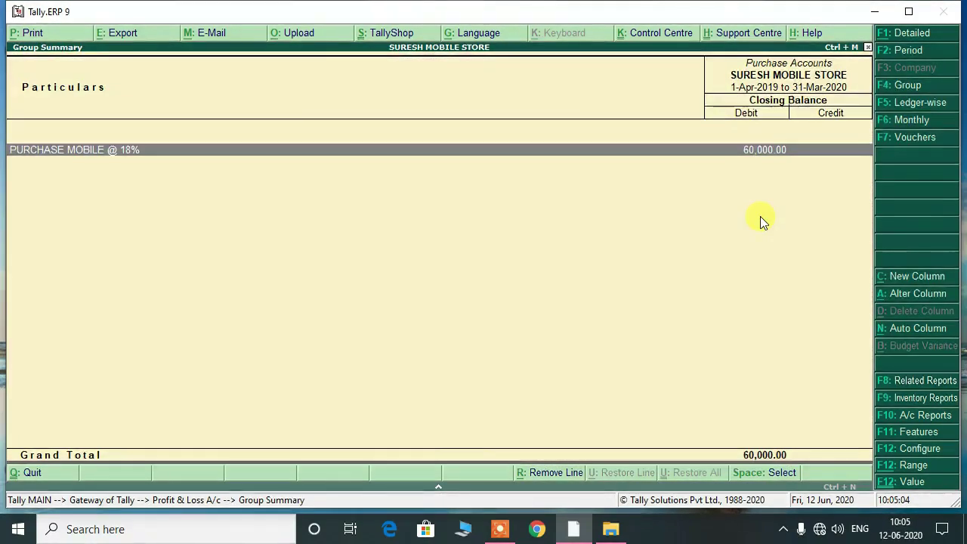
key(Escape)
key(Right)
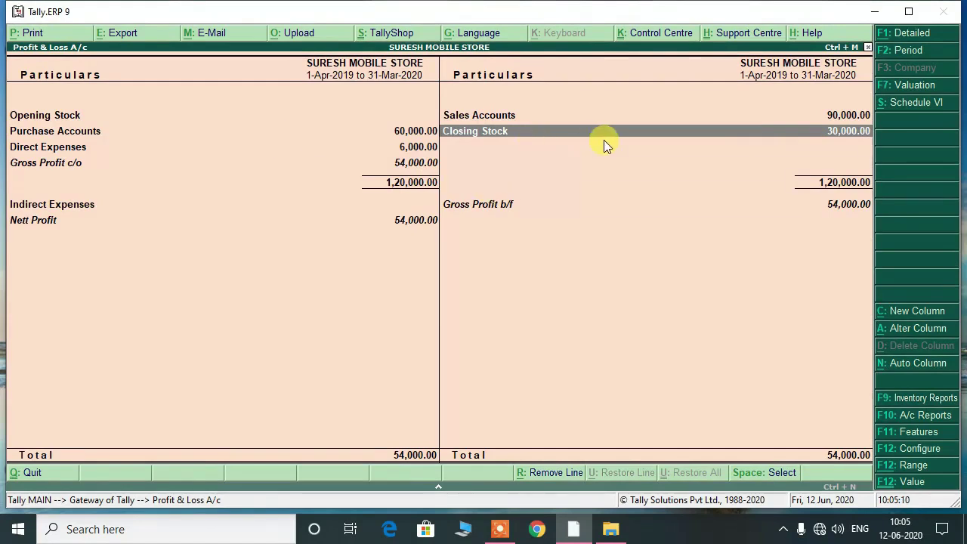
key(Left)
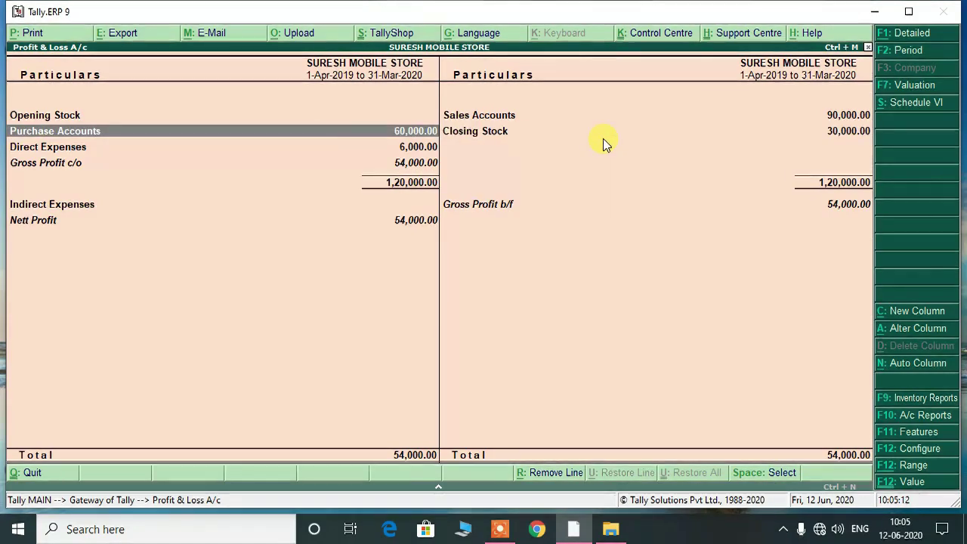
- Drill down from Direct Expenses through Freight's March entries to open the freight journal voucher for alteration
key(Down)
key(Return)
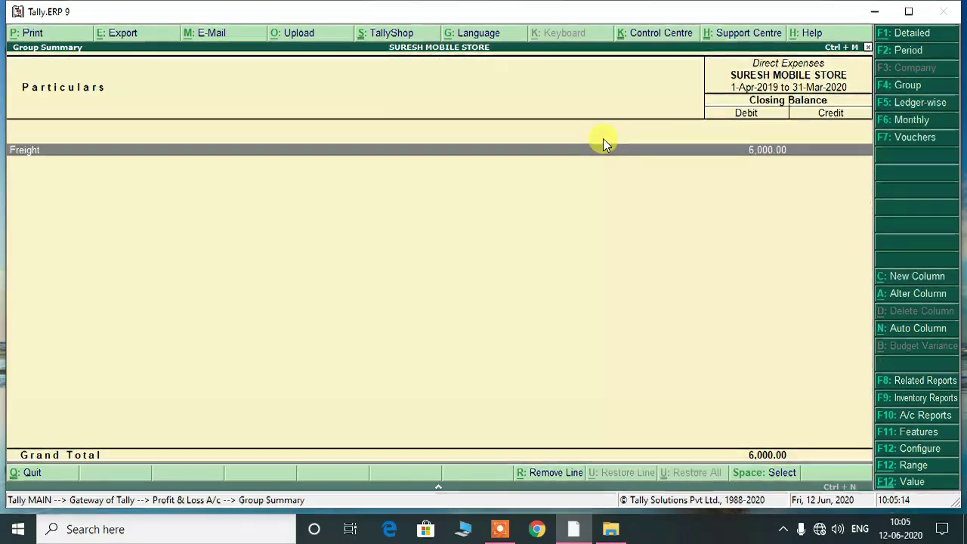
key(Return)
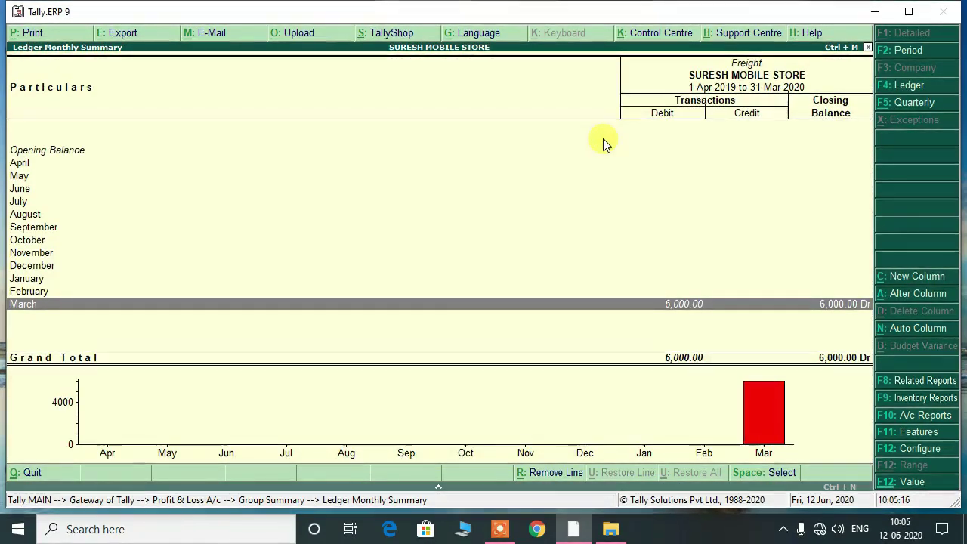
key(Return)
key(Return)
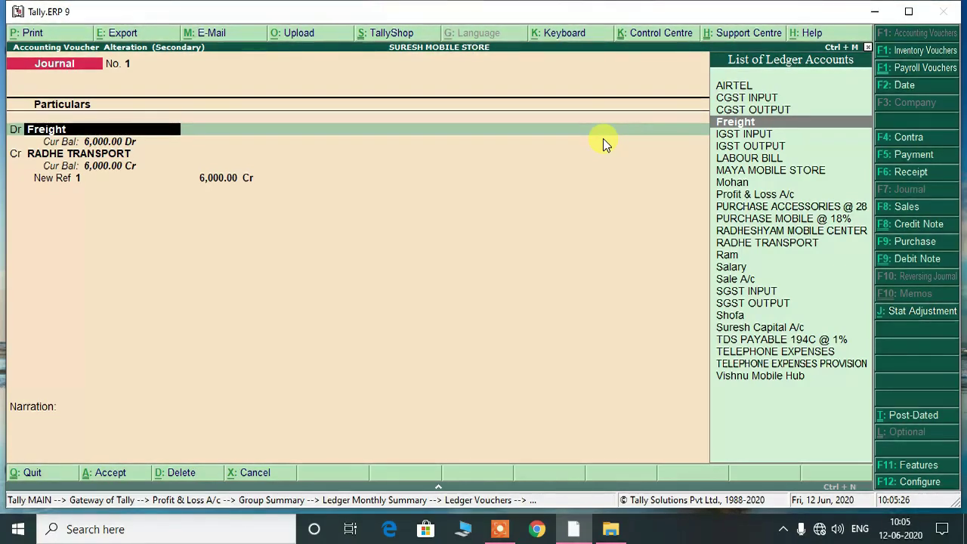
- Alter the Freight ledger from within the voucher, set Inventory values are affected to Yes, and save the ledger
key(ctrl+Return)
key(Return)
key(Return)
key(Return)
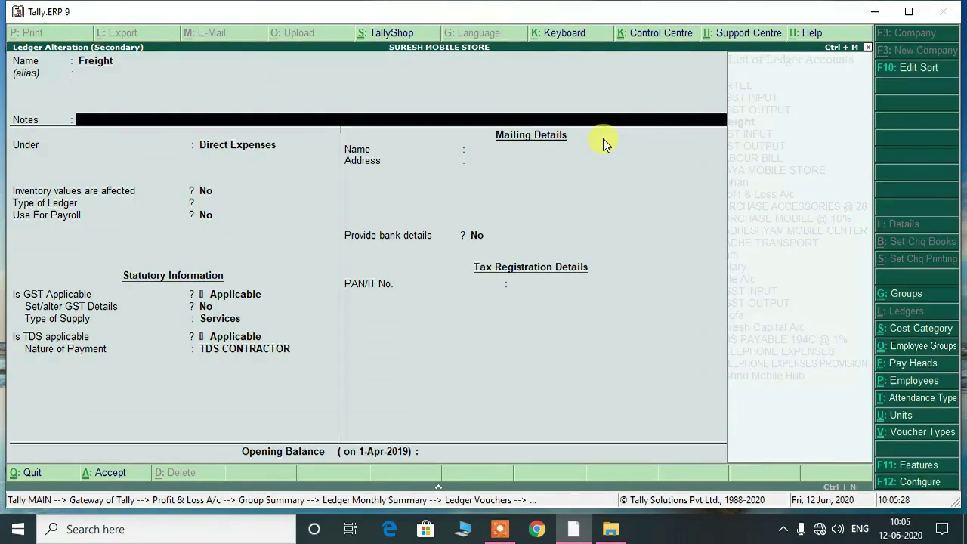
key(Return)
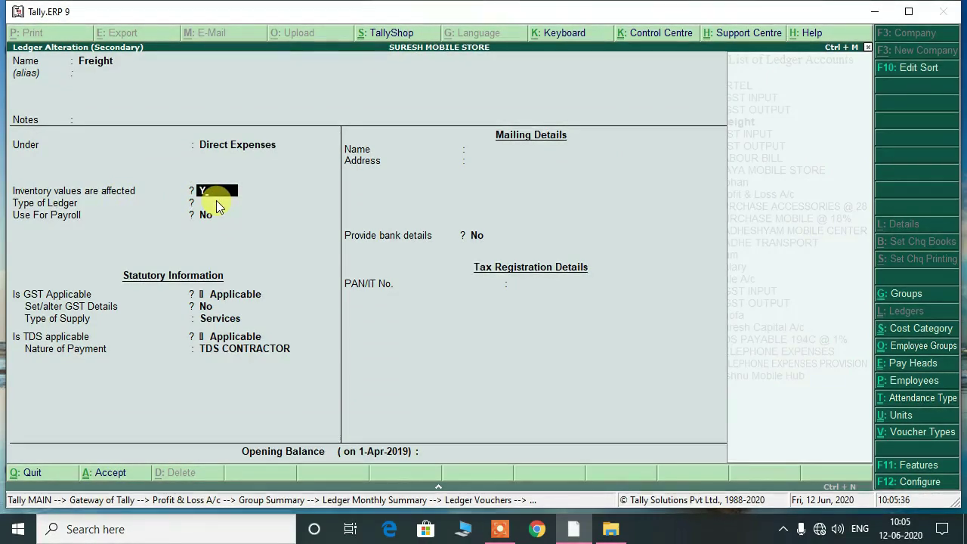
key(Return)
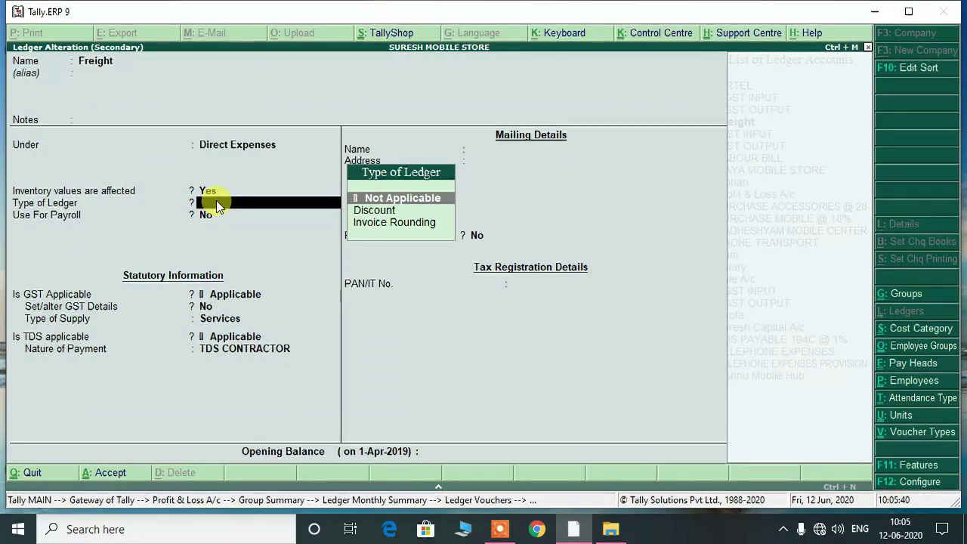
key(ctrl+a)
- In the Freight inventory allocations, allocate 10 NO. of LG M25 at a rate of 300
key(Return)
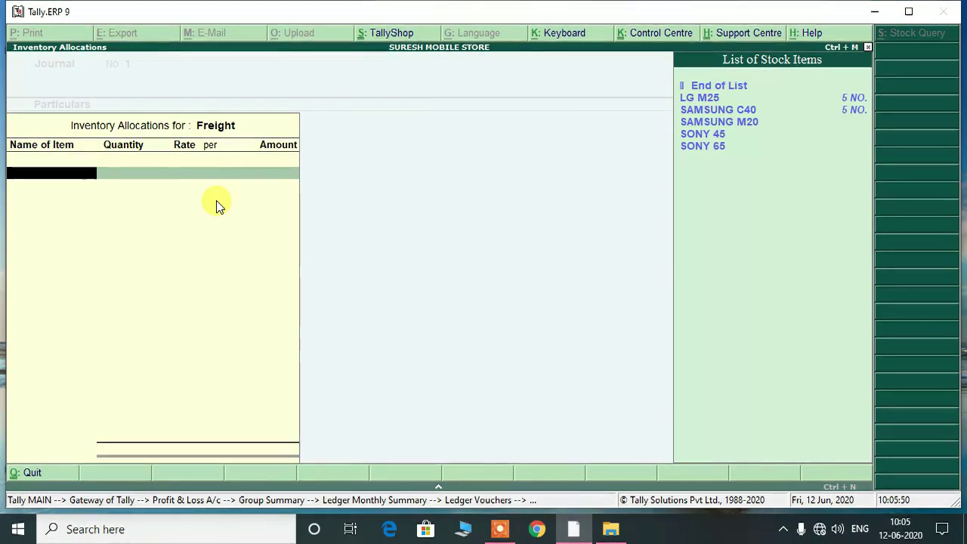
key(Down)
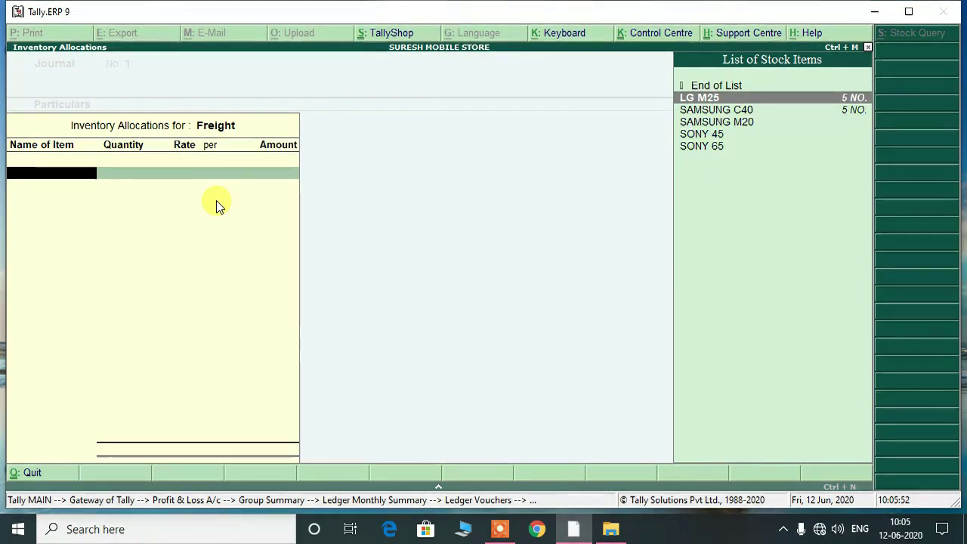
key(Return)
text(10)
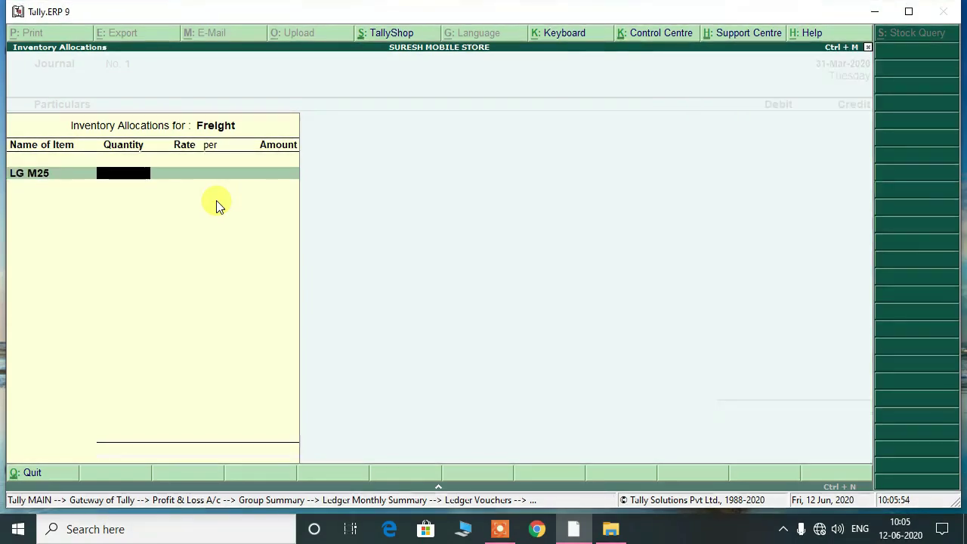
key(Return)
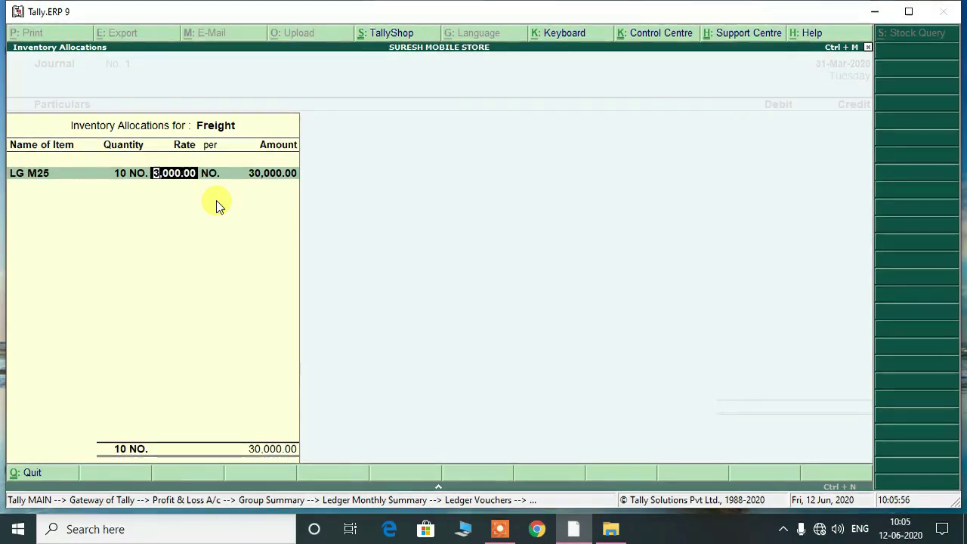
text(300)
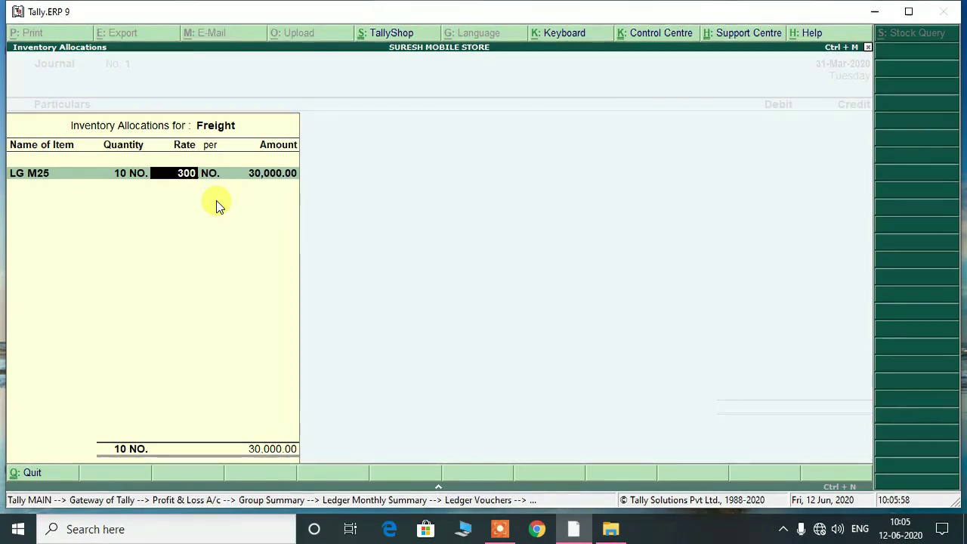
key(Return)
key(Return)
key(Return)
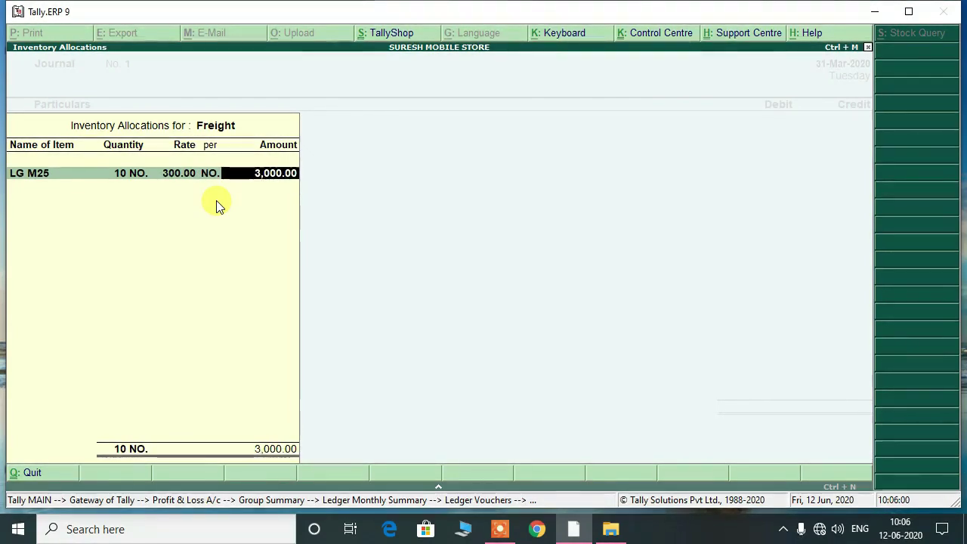
- Add SAMSUNG C40 to the Freight inventory allocations with a quantity of 10 NO. at a rate of 300
key(Down)
key(Down)
key(Return)
text(10)
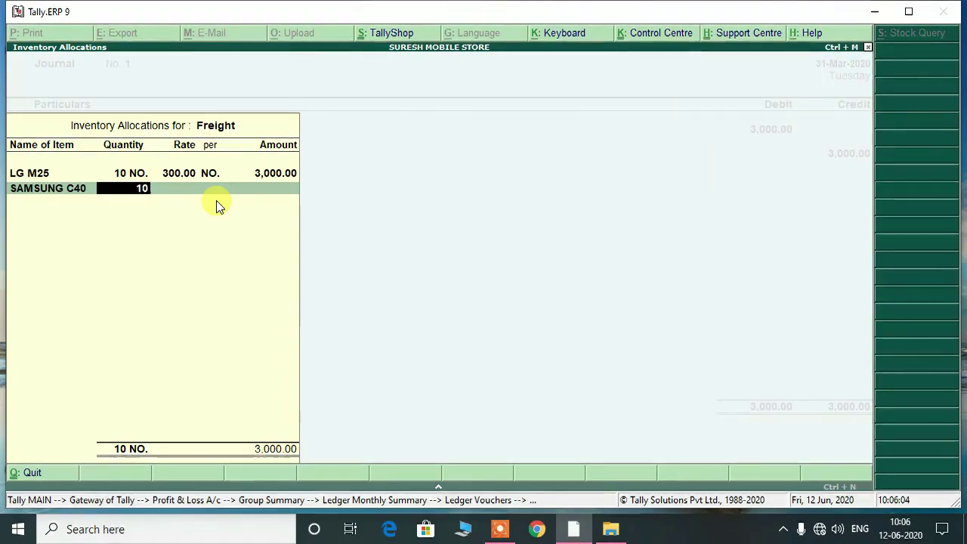
key(Return)
text(300)
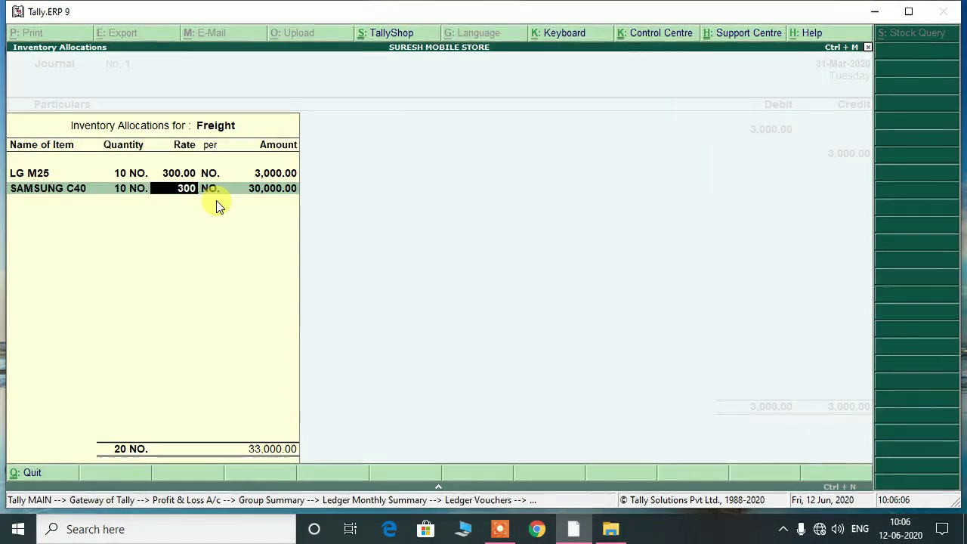
key(Return)
key(Return)
key(Return)
- End the item allocations, keep the RADHE TRANSPORT credit entry as it is, and accept the altered journal voucher
key(Return)
key(Return)
key(Return)
key(Return)
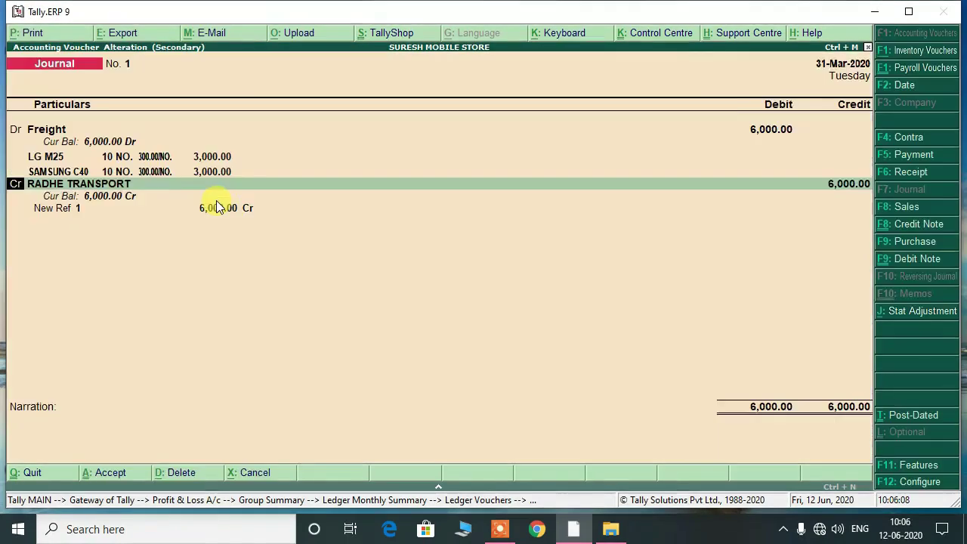
key(Return)
key(Return)
key(Return)
key(Return)
key(Return)
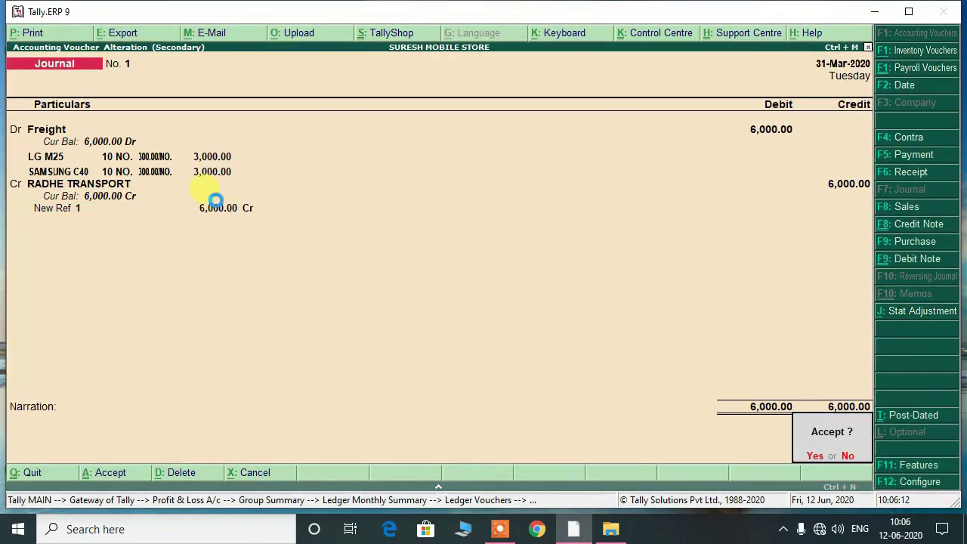
key(Return)
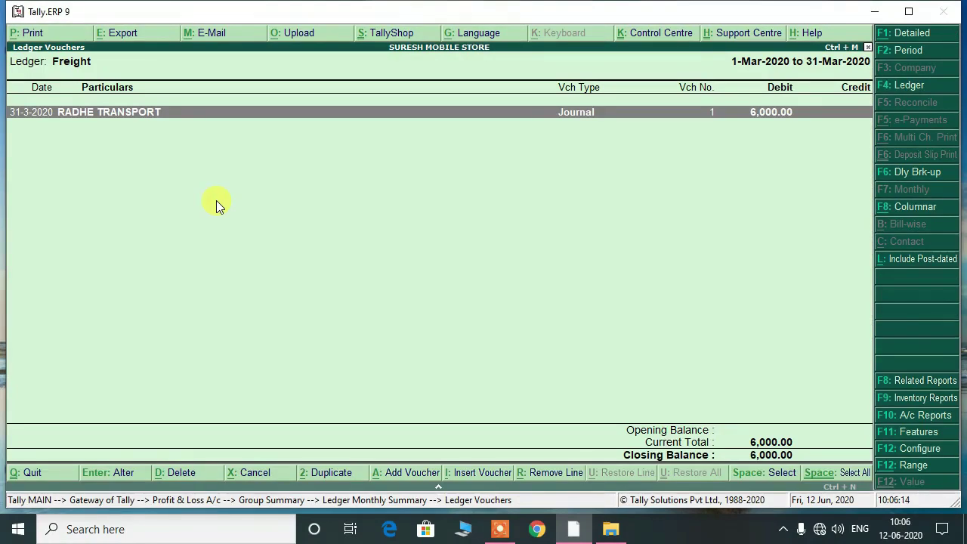
- Return to the Profit & Loss account and check Closing Stock against purchases and direct expenses
key(Escape)
key(Escape)
key(Escape)
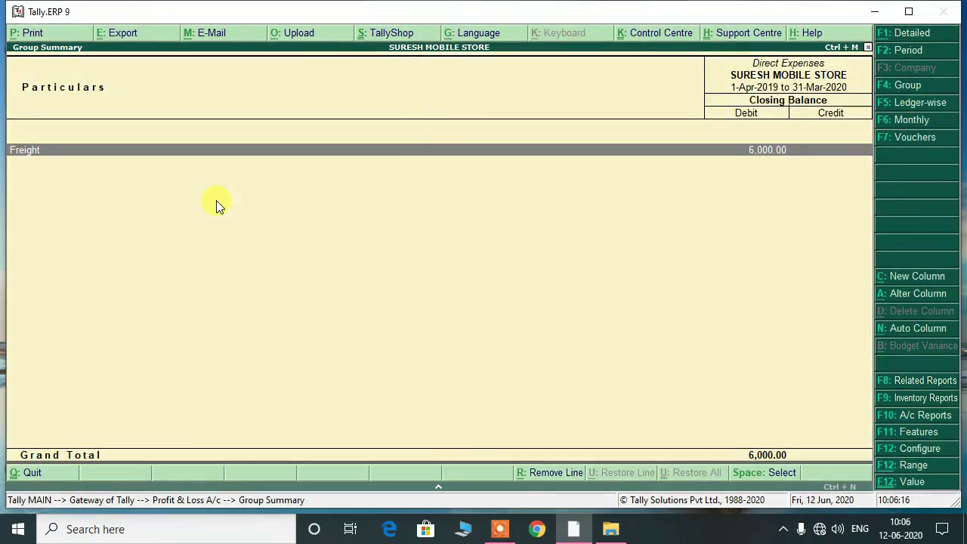
key(Right)
key(Down)
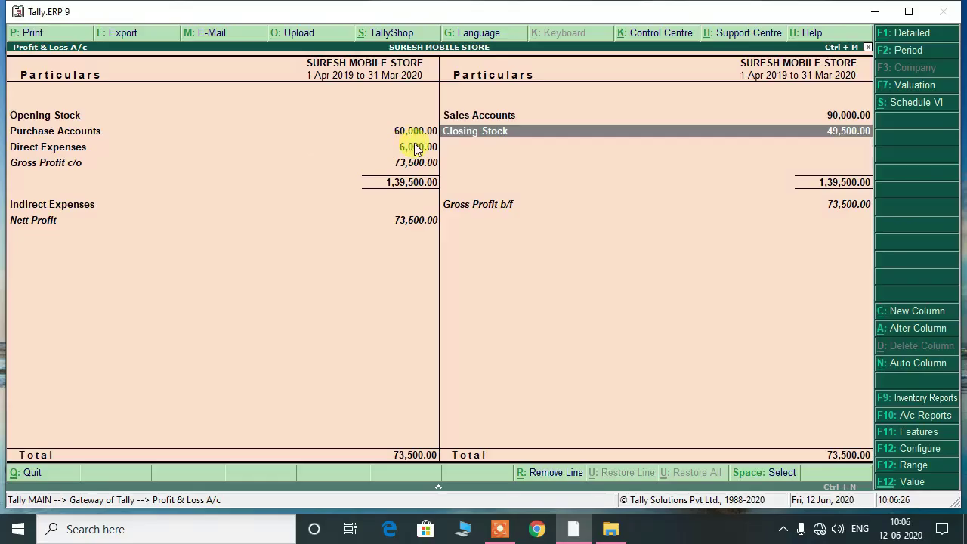
click(23, 180)
click(497, 133)
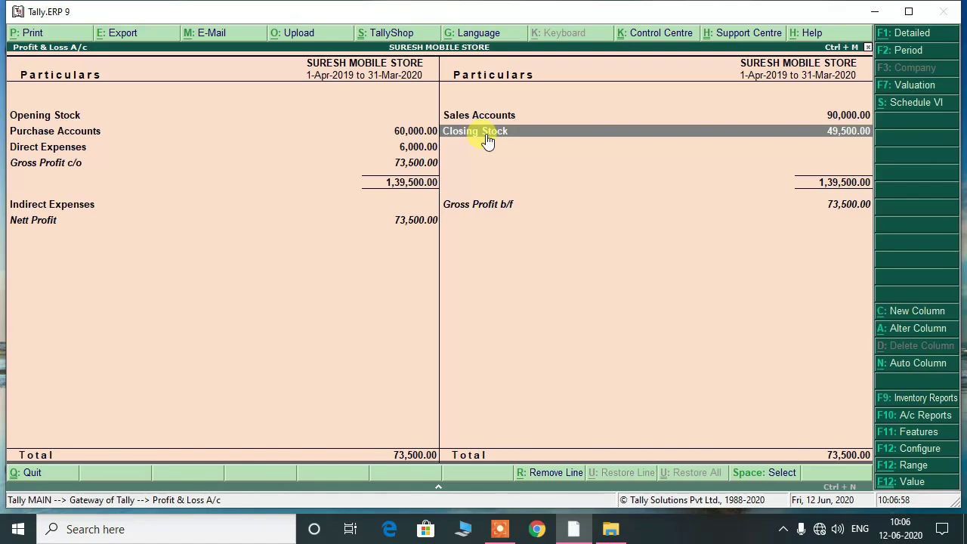
- Drill down from Closing Stock through the MOBILES and LG groups to the monthly summary of LG M25
key(Return)
key(Return)
key(Down)
key(Up)
key(Return)
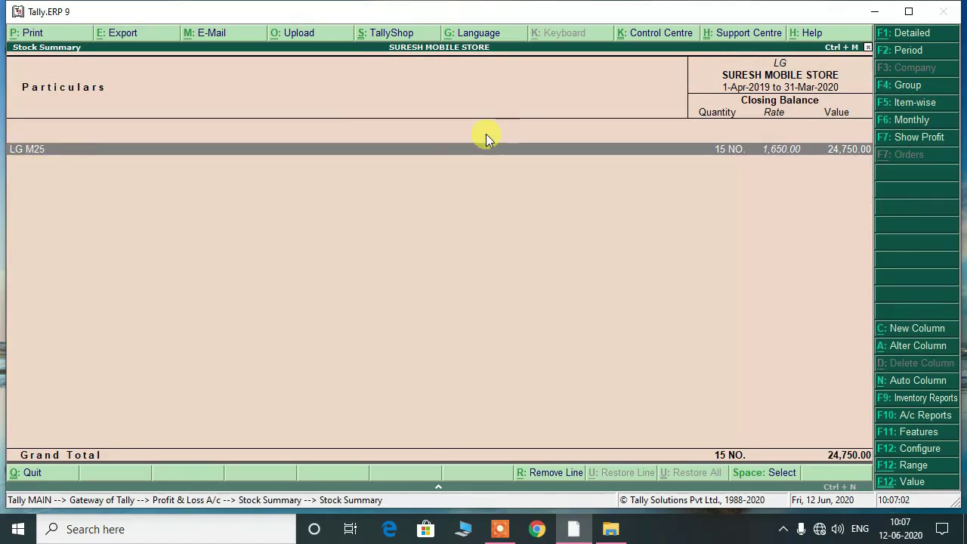
key(Return)
- Examine LG M25's inward, outward and closing quantities and values for the months from April to March
key(Up)
key(Up)
key(Up)
key(Up)
key(Up)
key(Up)
key(Up)
key(Up)
key(Up)
key(Up)
key(Up)
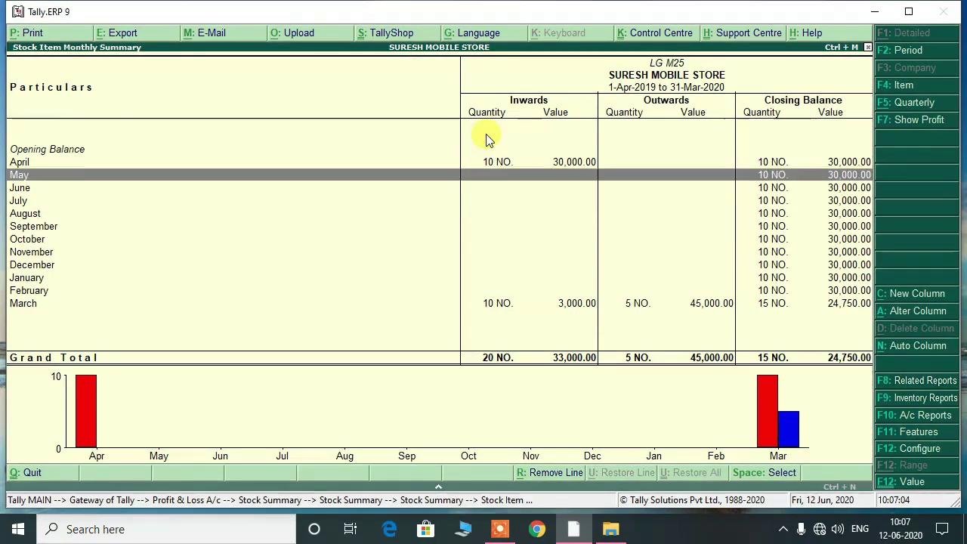
key(Down)
key(Down)
key(Down)
key(Down)
key(Down)
key(Down)
key(Down)
key(Down)
key(Down)
key(Down)
key(Down)
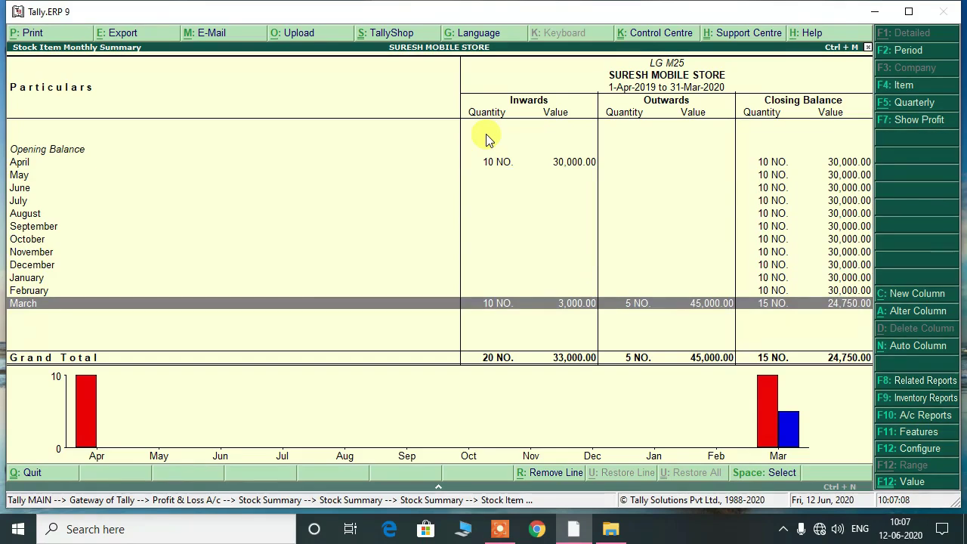
- Review the freight journal behind LG M25's March stock vouchers, and return to the Profit & Loss account
key(Up)
key(Escape)
key(Return)
key(Down)
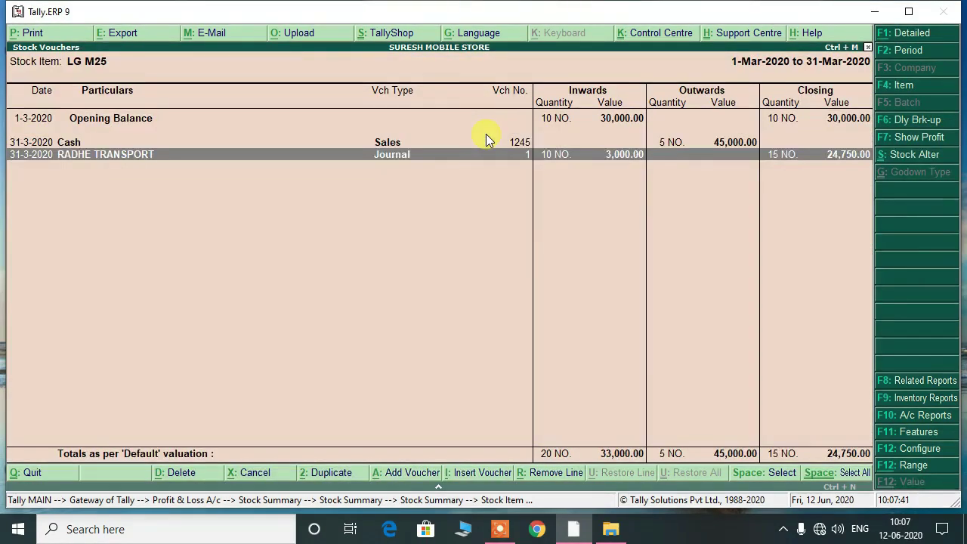
key(Return)
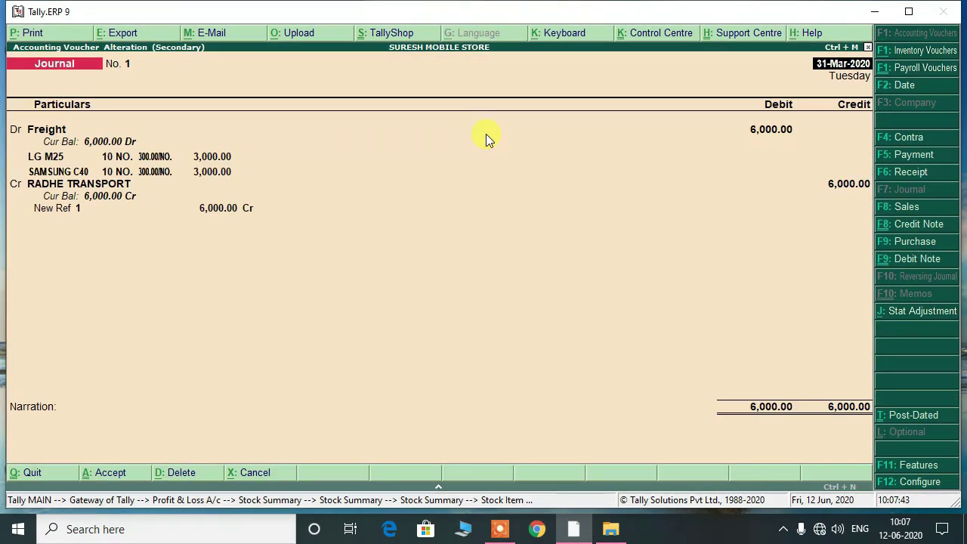
key(Escape)
key(Escape)
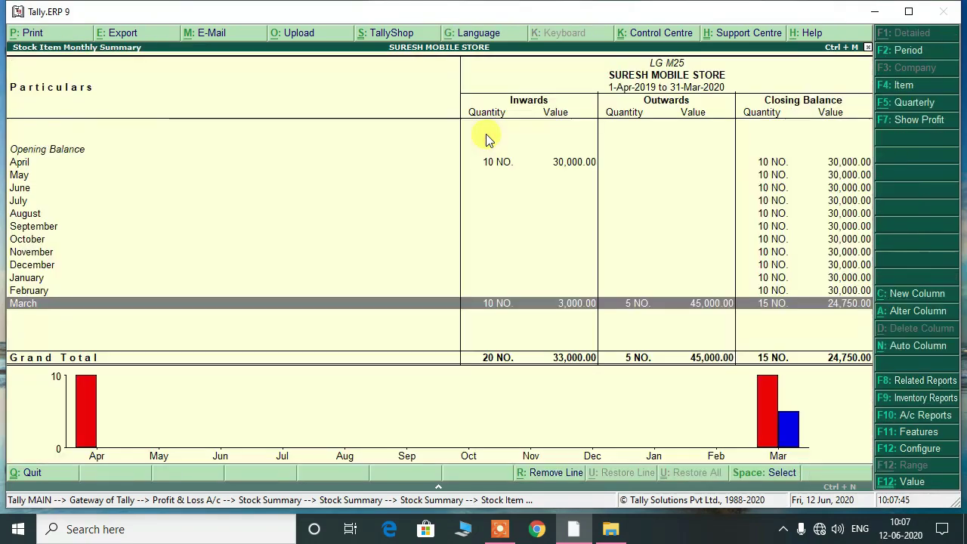
key(Escape)
key(Escape)
key(Escape)
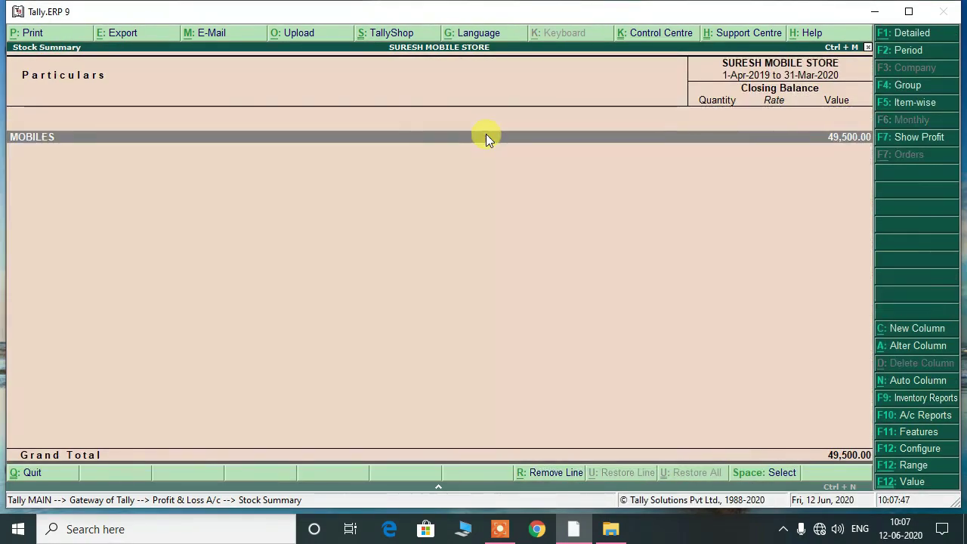
key(Escape)
- Compare Opening Stock, Purchase Accounts and Direct Expenses with Closing Stock in the Profit & Loss account
key(Left)
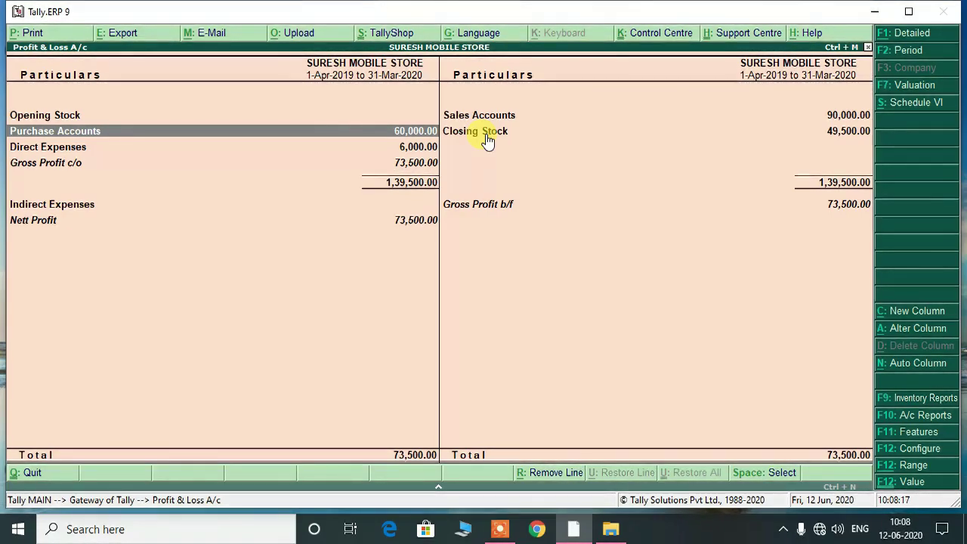
key(Down)
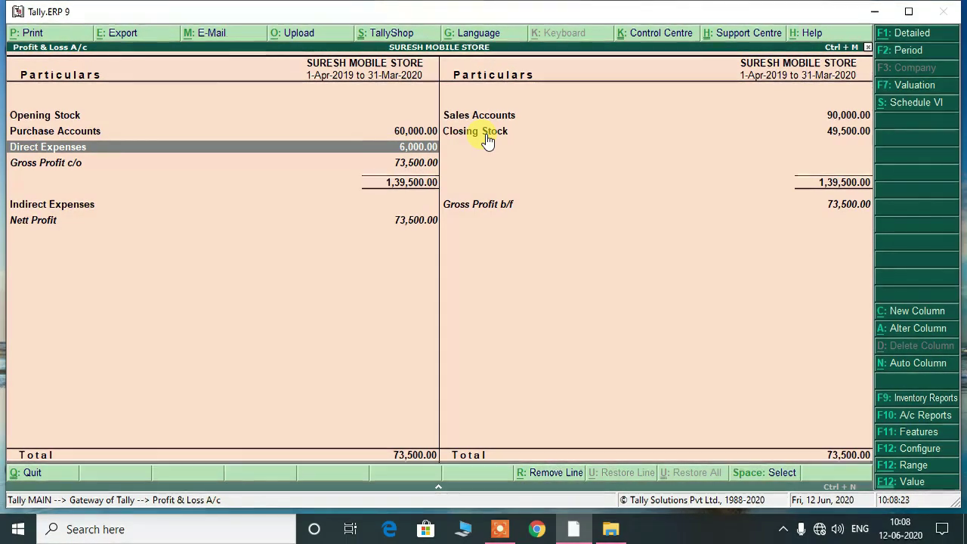
key(Up)
key(Up)
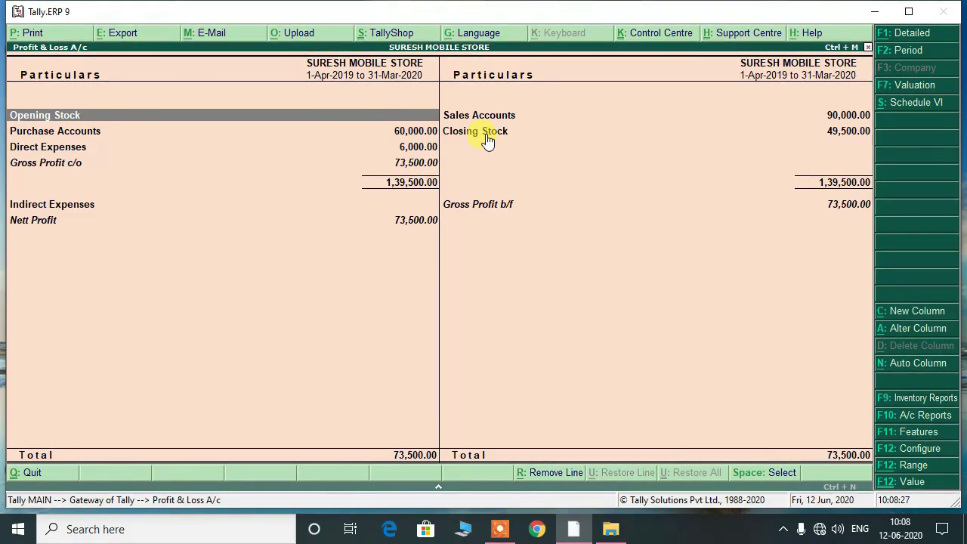
key(Down)
key(Down)
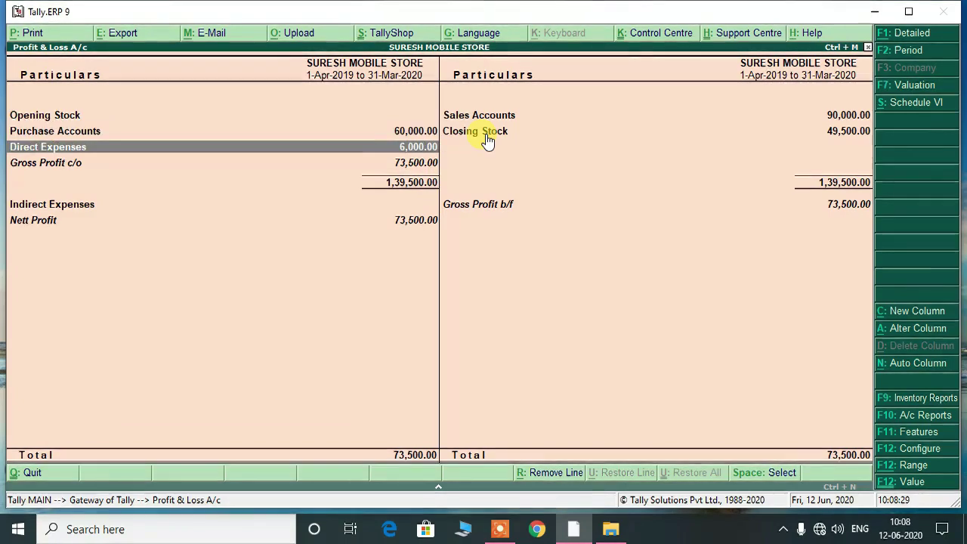
key(Right)
key(Up)
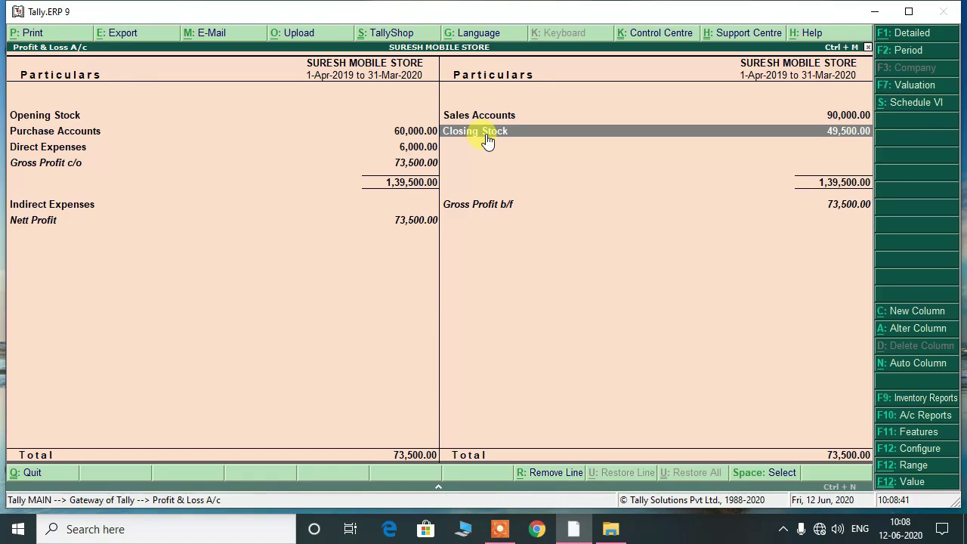
key(Left)
key(Down)
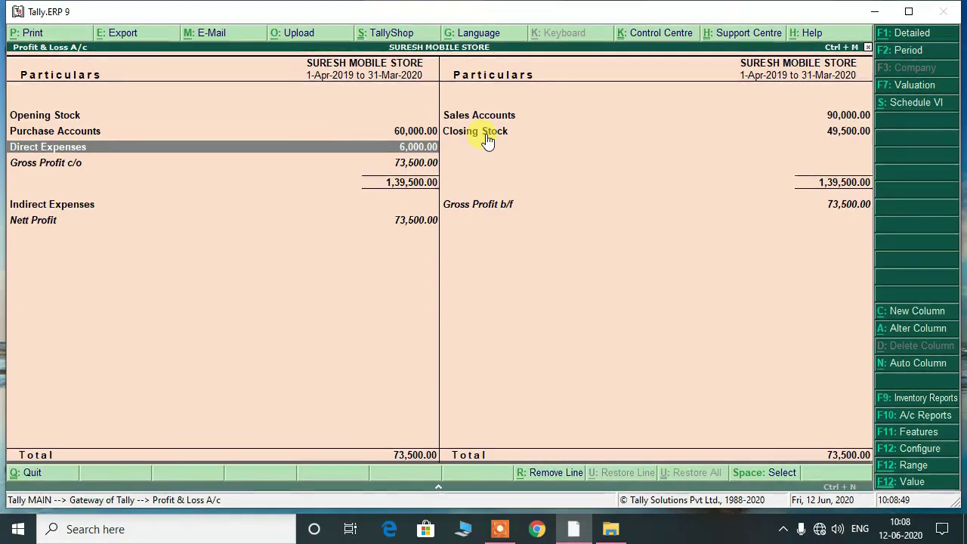
key(Right)
key(Up)
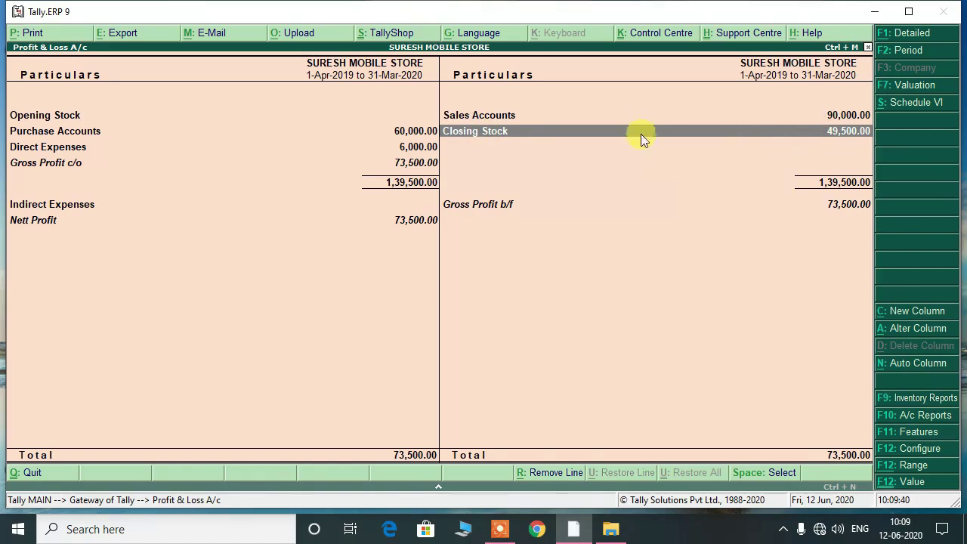
- Turn off the integration of accounts and inventory in the company's accounting features and save the settings
key(F11)
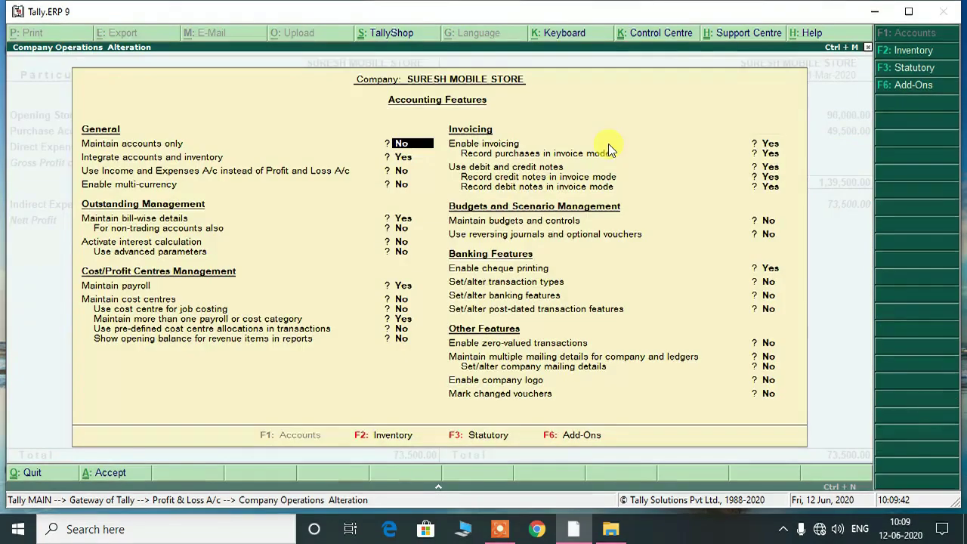
key(Return)
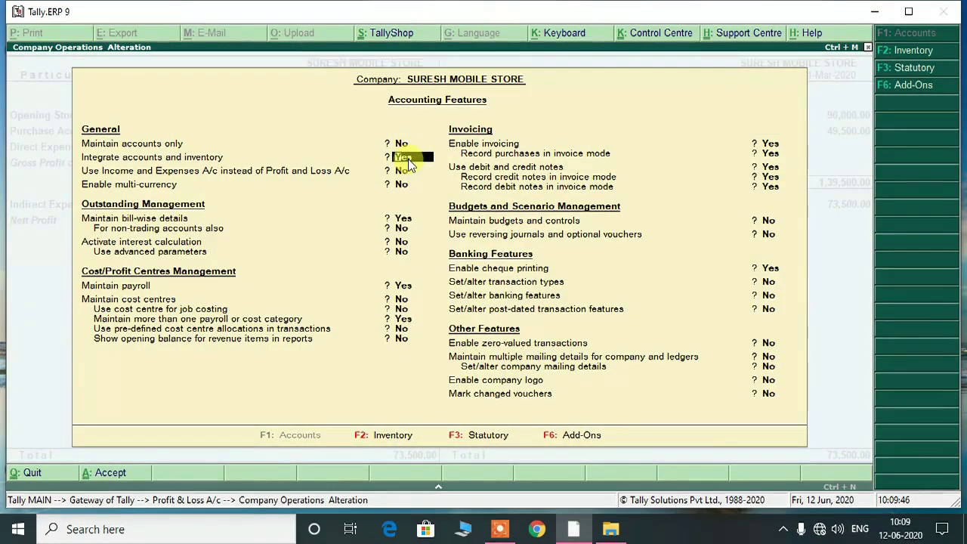
text(N)
key(Return)
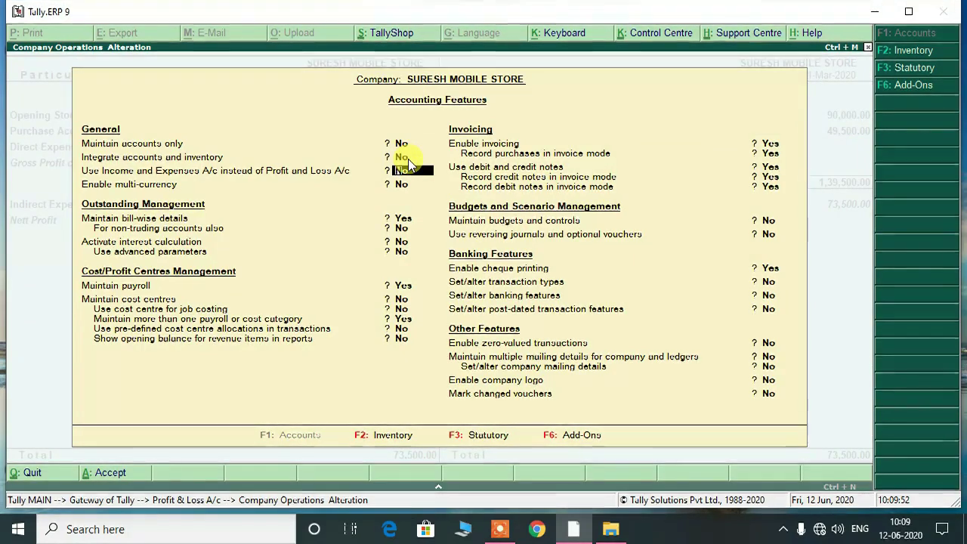
key(ctrl+a)
- Check the income side of the Profit & Loss account for a Closing Stock line, and return to the Gateway of Tally
key(Right)
key(Down)
key(Up)
key(Down)
key(Up)
key(Down)
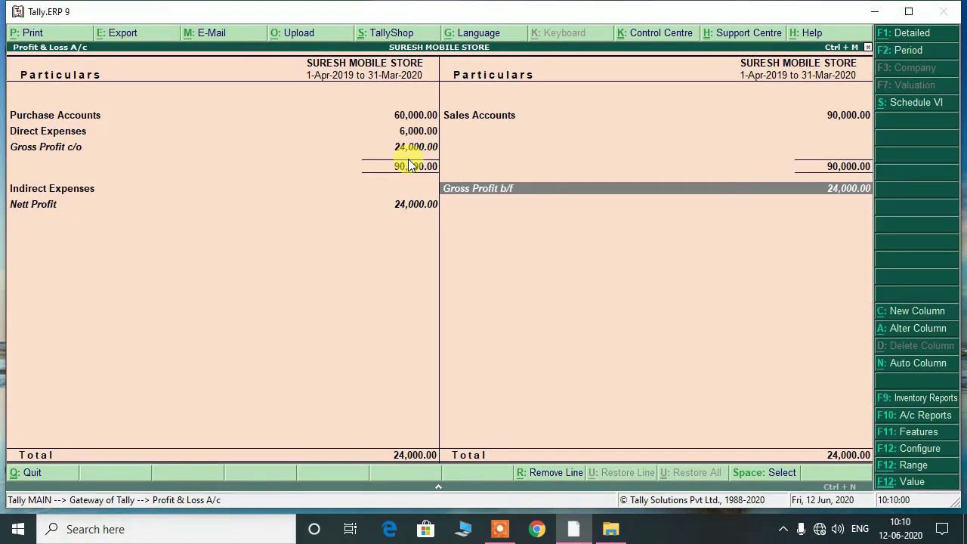
key(Escape)
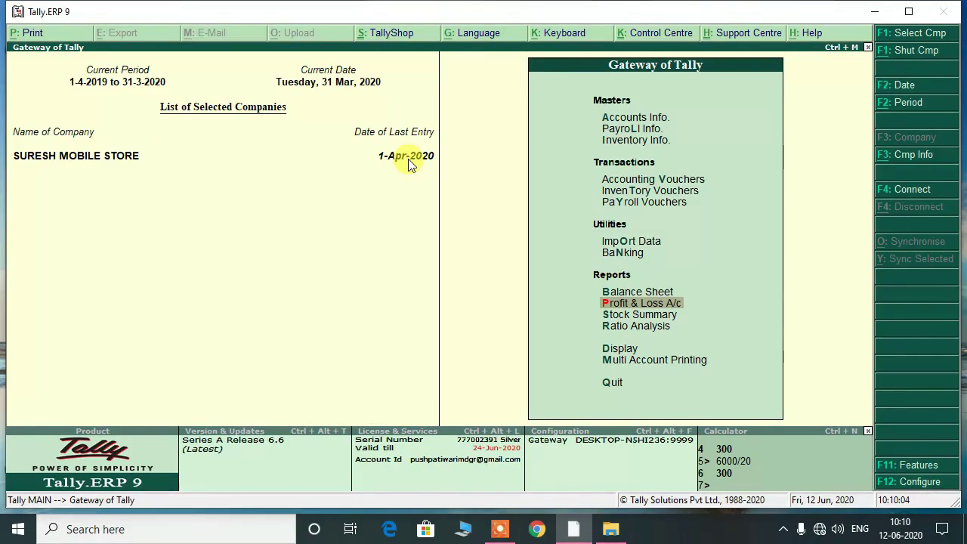
- Start a new ledger named MOBILE CLOSING STOCK, without an alias
key(a)
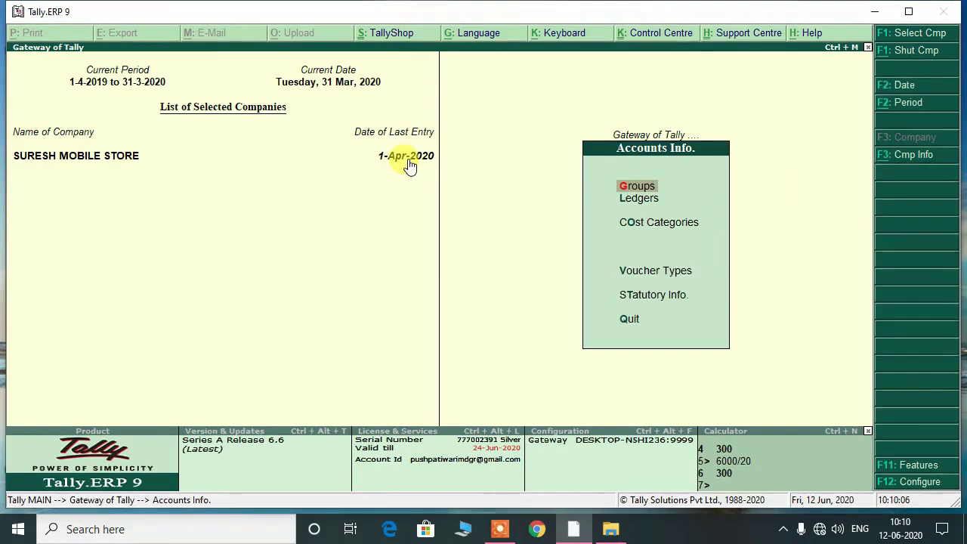
key(l)
key(c)
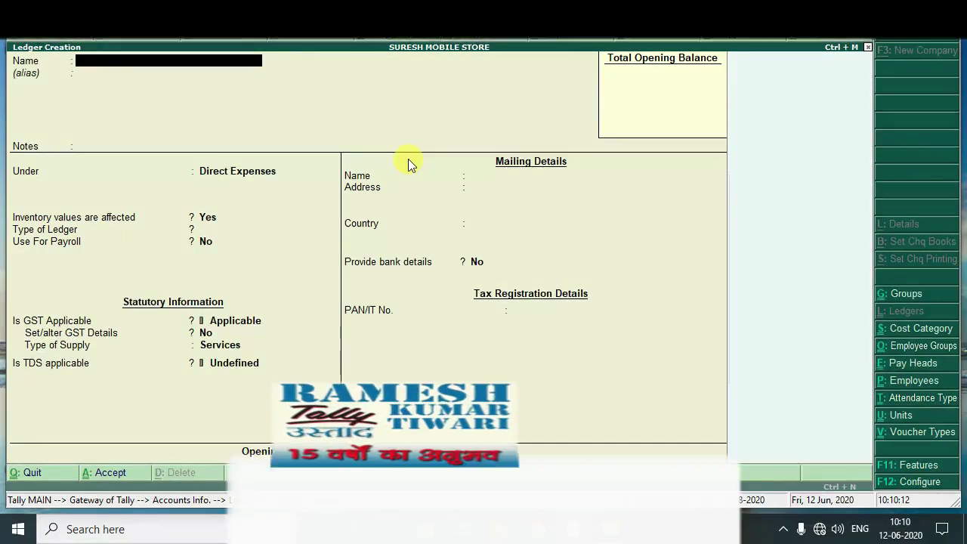
text(MOBILE ST)
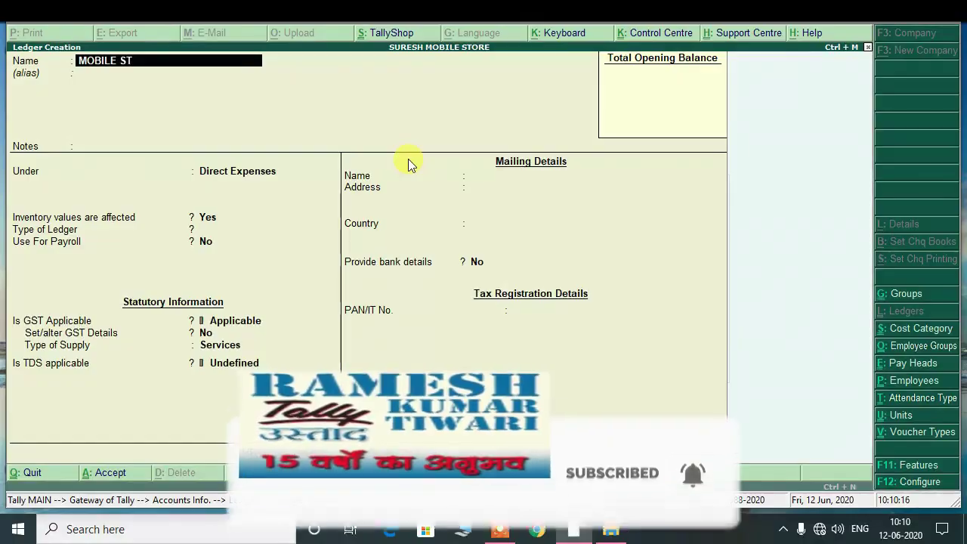
key(BackSpace)
key(BackSpace)
text(CLOSING STOCK)
key(Return)
key(Return)
key(Return)
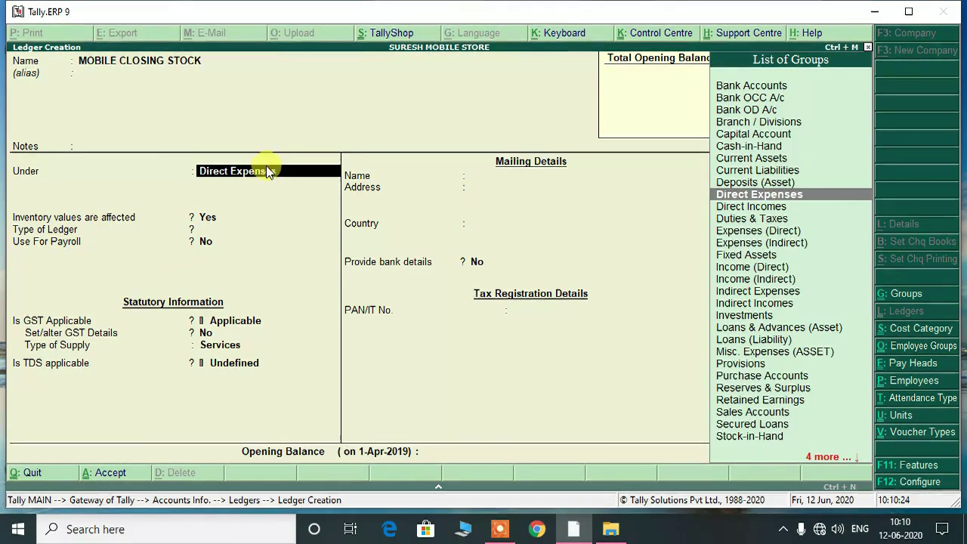
- Place the new ledger under Stock-in-Hand, save it without an opening balance, and leave ledger creation
text(S)
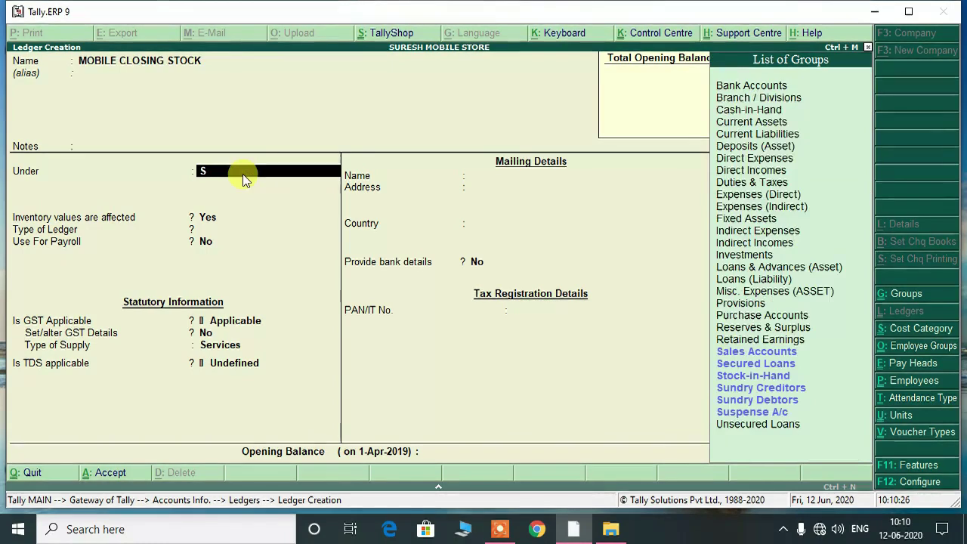
text(TOCK)
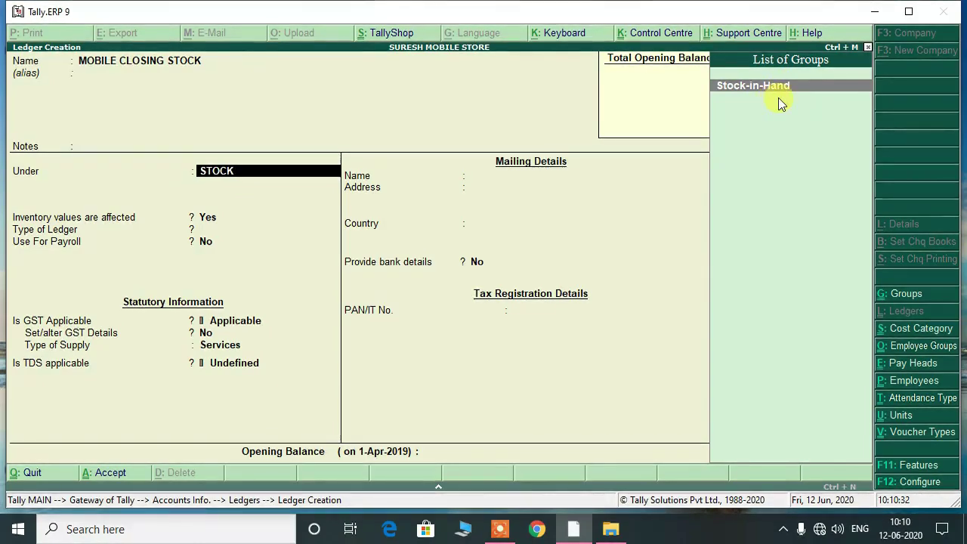
key(Return)
key(Return)
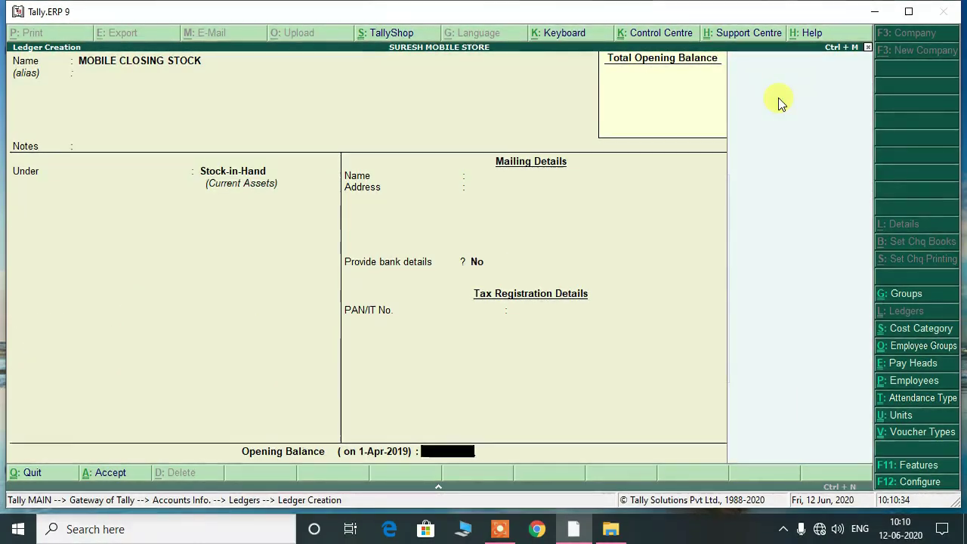
key(Return)
key(Return)
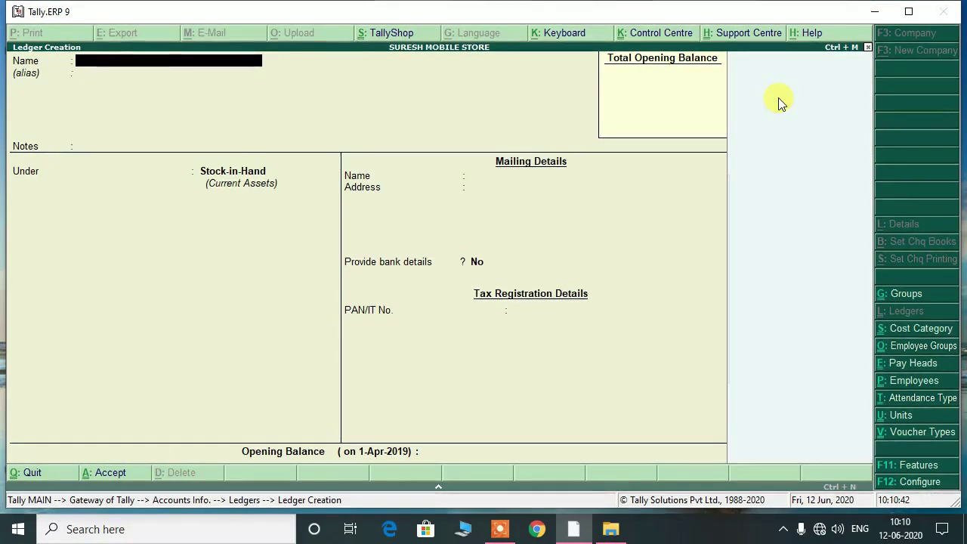
key(Escape)
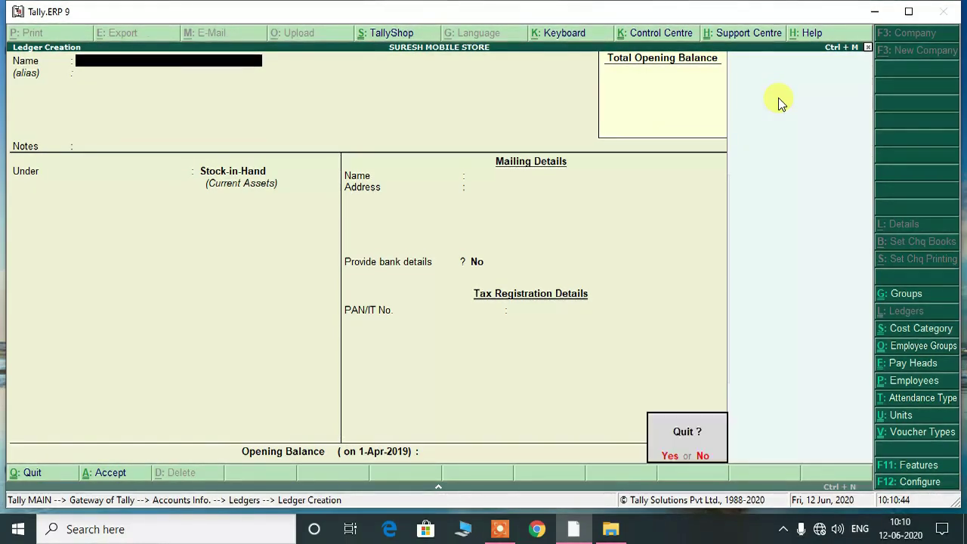
key(Return)
key(Escape)
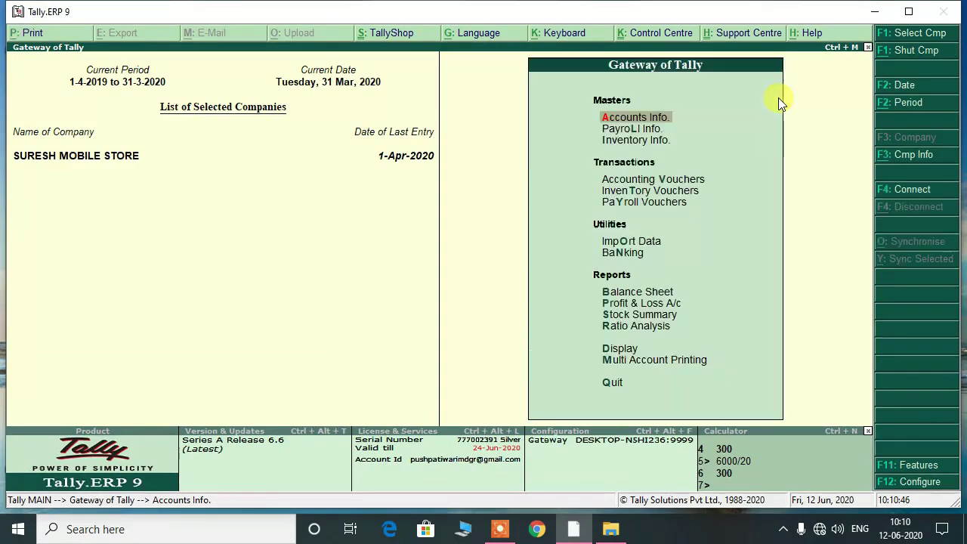
- Drill down from Closing Stock in the Profit & Loss account and open the MOBILE CLOSING STOCK ledger for alteration
key(p)
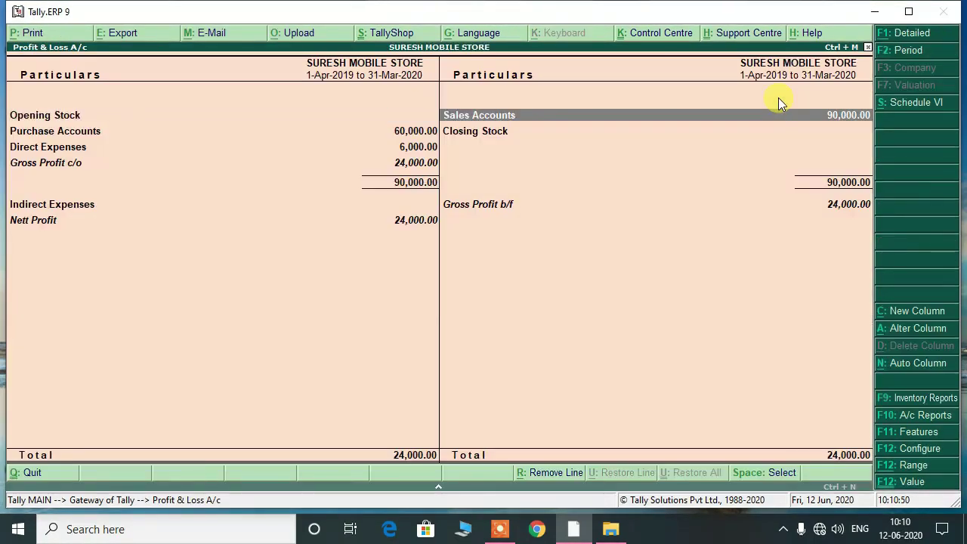
key(Down)
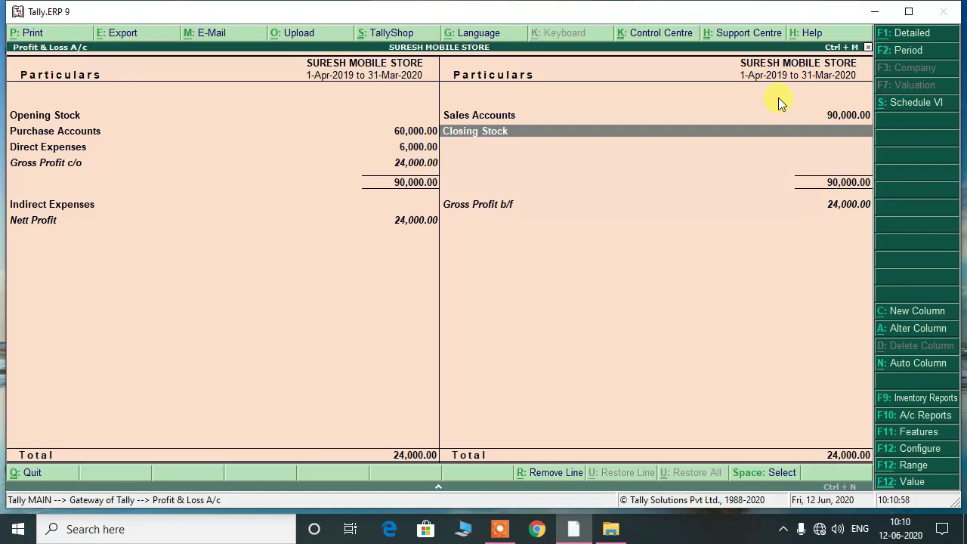
key(Return)
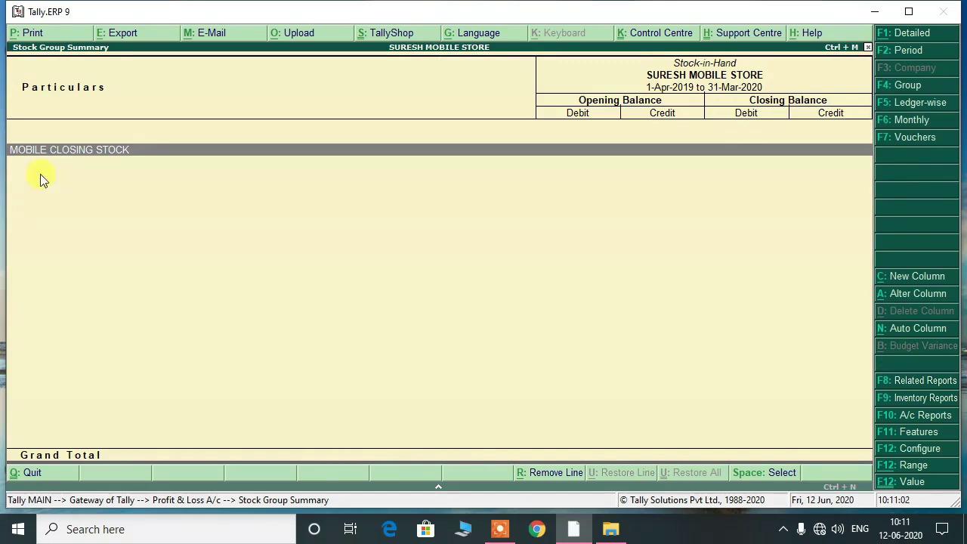
double_click(137, 150)
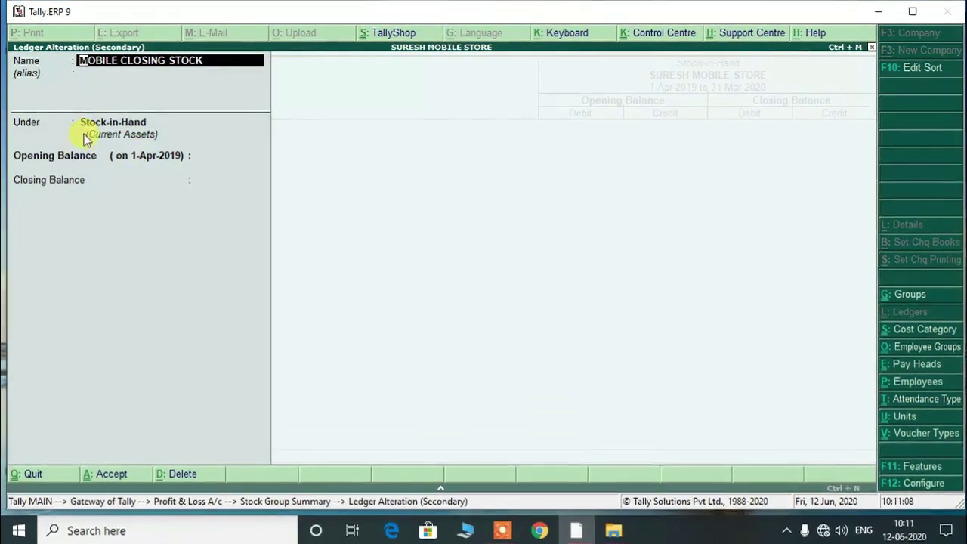
- Record a closing balance of 50000 dated 31-Mar-2020 in the ledger, leave its opening balance empty, and save it
key(Return)
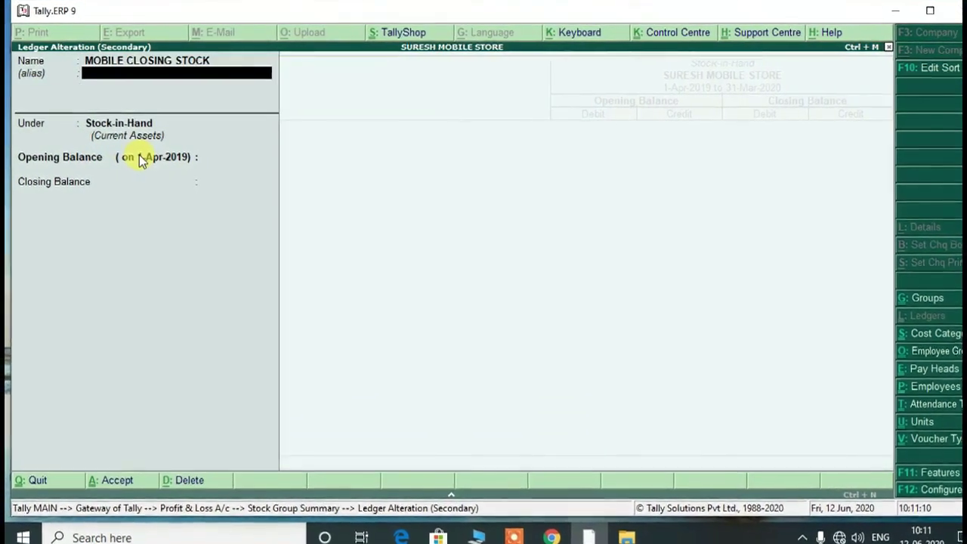
key(Return)
key(Return)
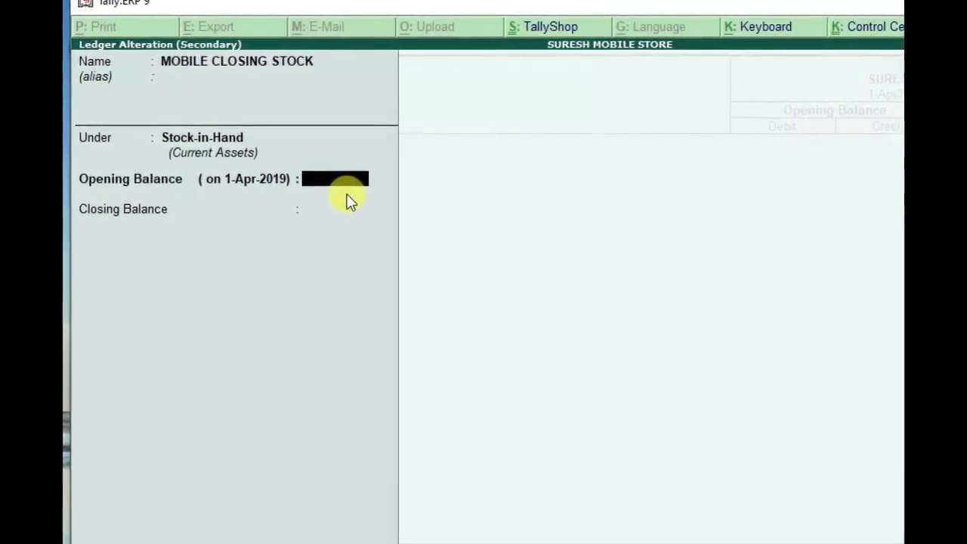
key(Return)
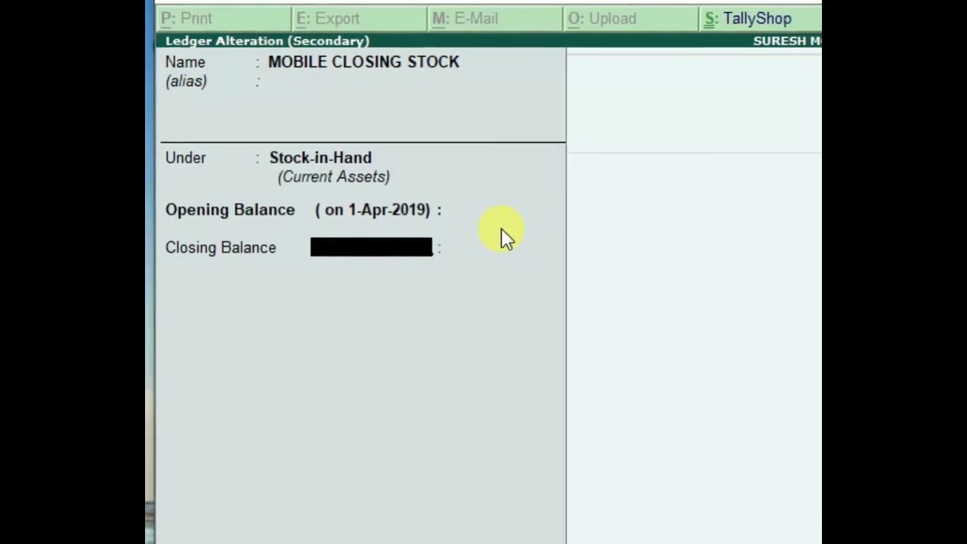
text(31.3)
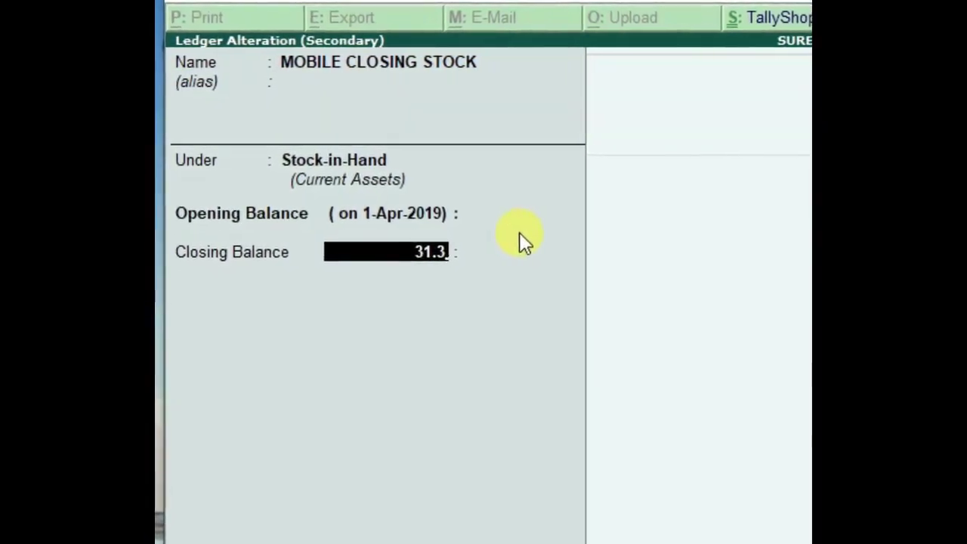
key(Return)
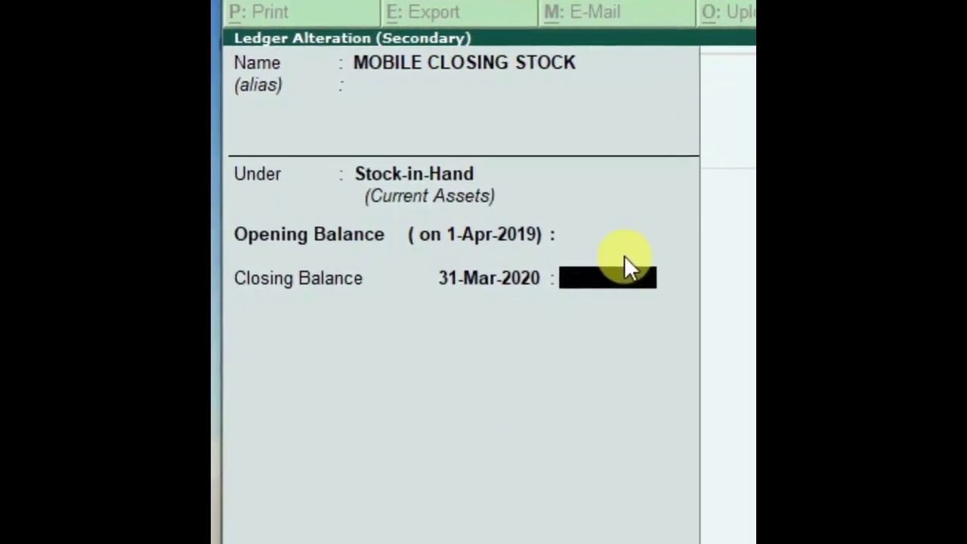
text(50000)
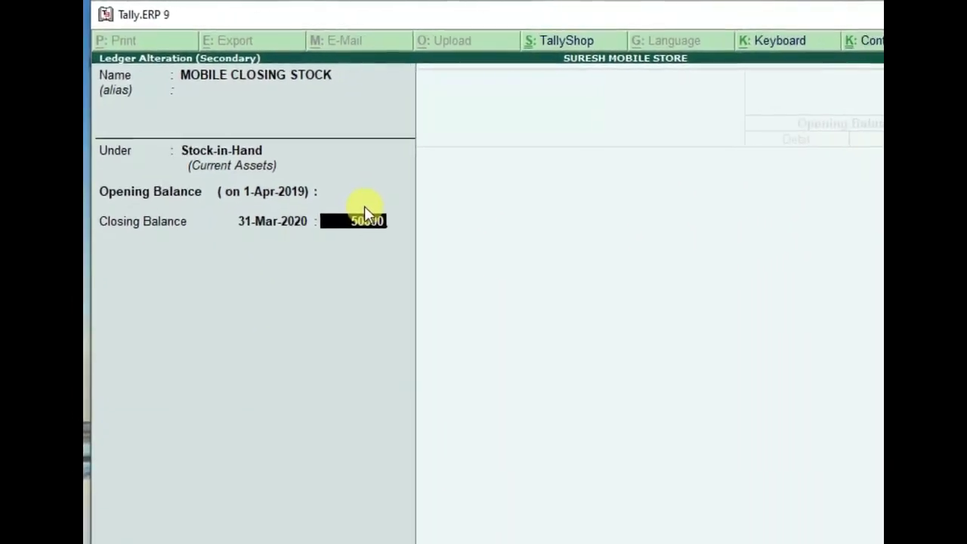
key(Return)
key(Return)
key(Return)
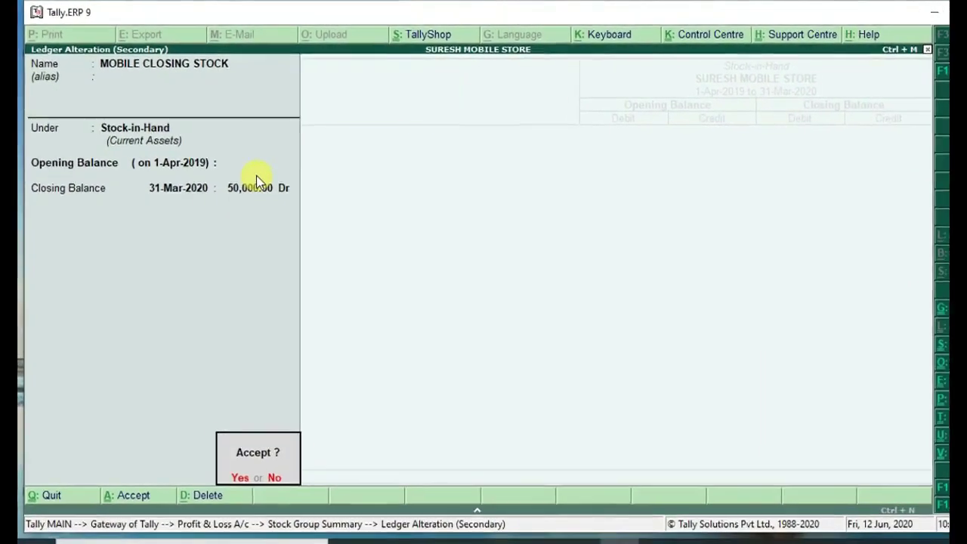
key(Return)
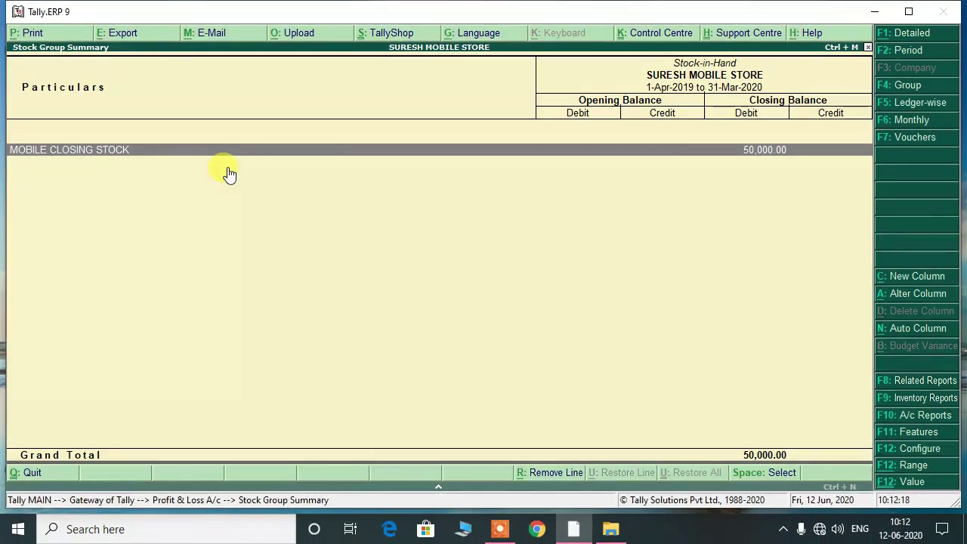
- Reopen the Profit & Loss account and check its Closing Stock amount
key(Escape)
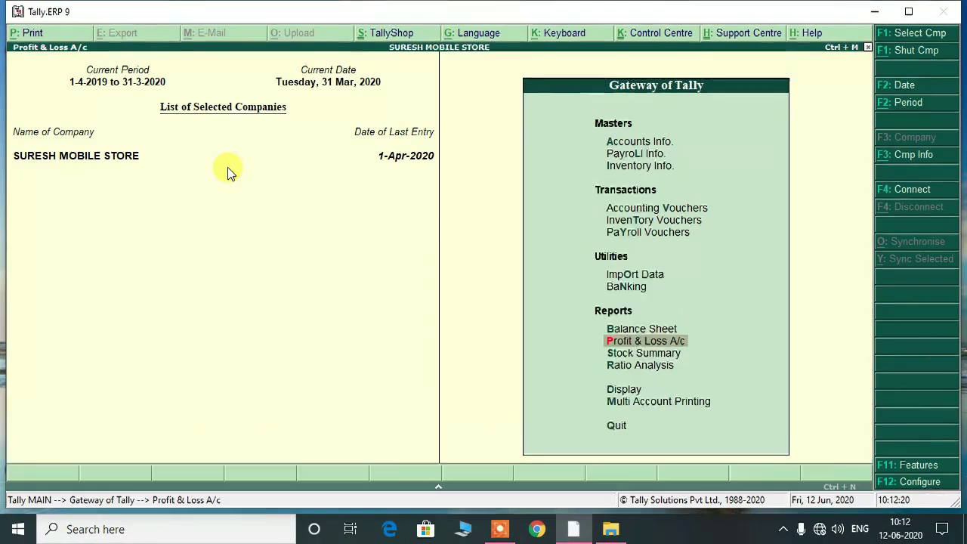
key(Return)
key(Right)
key(Down)
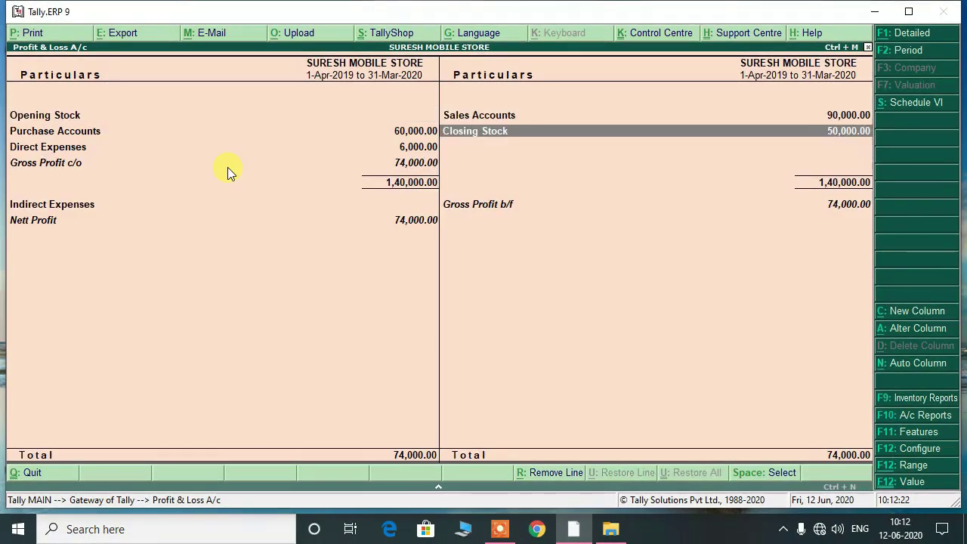